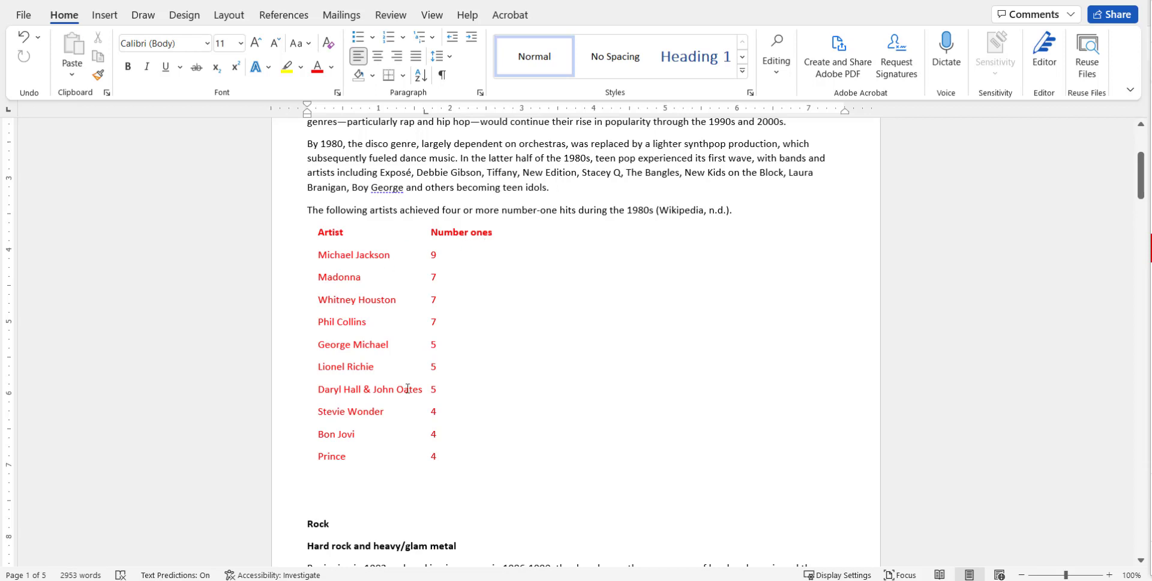
Try inserting an empty table with 2 columns and 11 rows below the artist list, and undo the insertion.
{"action": "scroll", "coordinate": [357, 490], "scroll_direction": "down", "scroll_amount": 2}
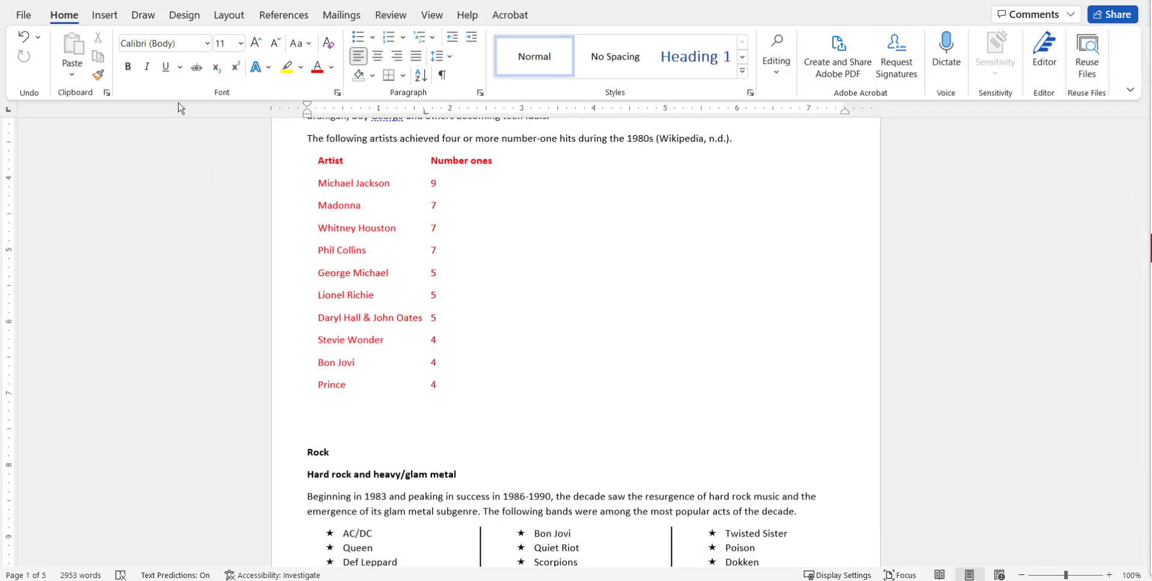
{"action": "left_click", "coordinate": [108, 17]}
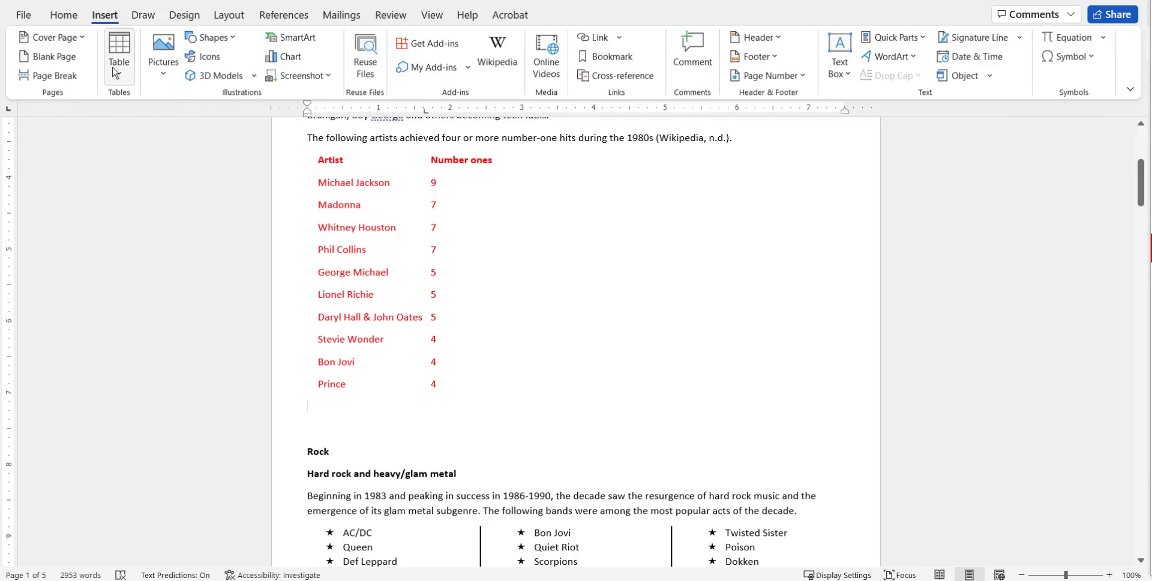
{"action": "left_click", "coordinate": [118, 60]}
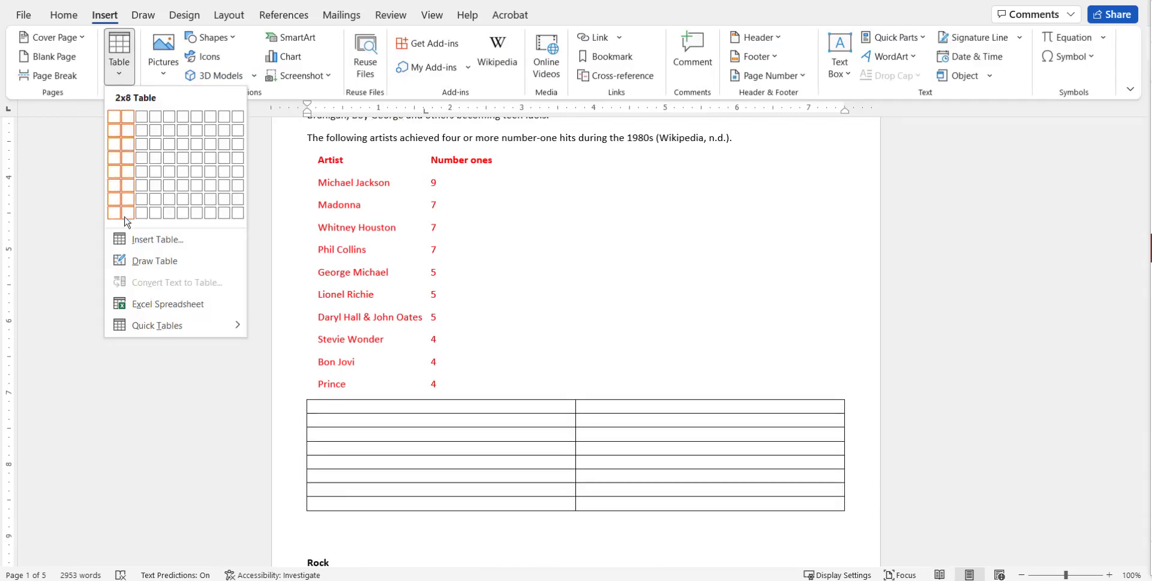
{"action": "left_click", "coordinate": [157, 239]}
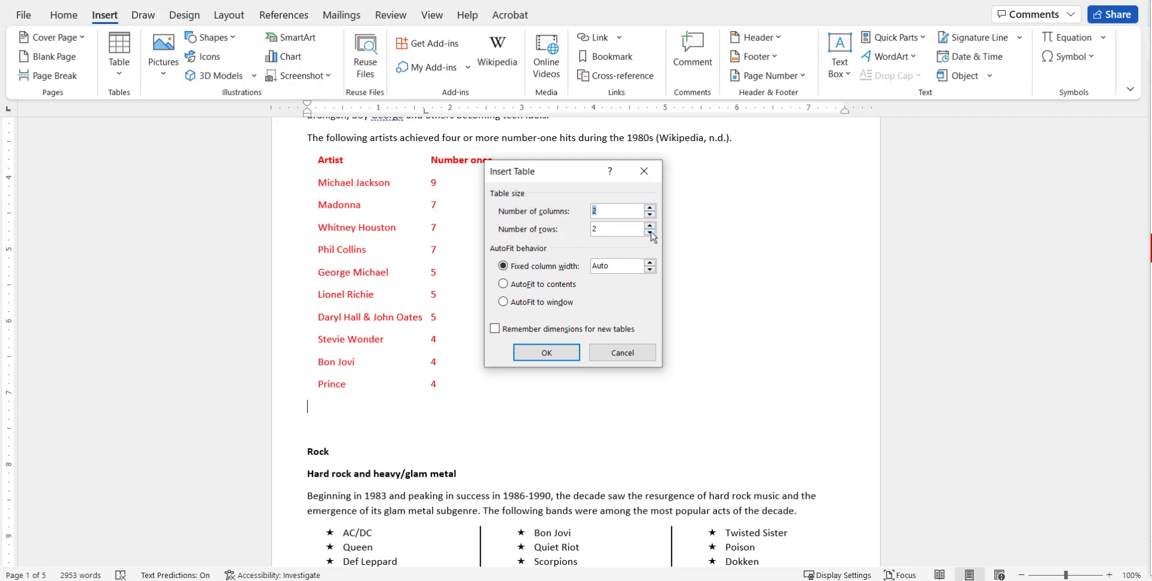
{"action": "left_click", "coordinate": [649, 226]}
{"action": "double_click", "coordinate": [650, 227]}
{"action": "left_click_drag", "start_coordinate": [528, 172], "coordinate": [571, 172]}
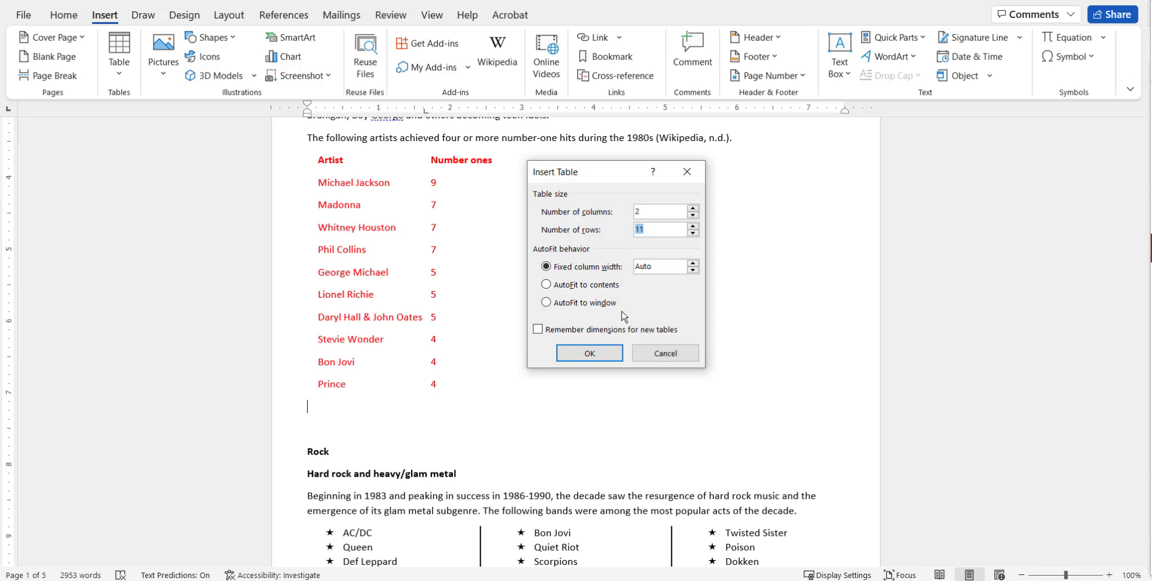
{"action": "left_click", "coordinate": [599, 357]}
{"action": "scroll", "coordinate": [597, 355], "scroll_direction": "down", "scroll_amount": 2}
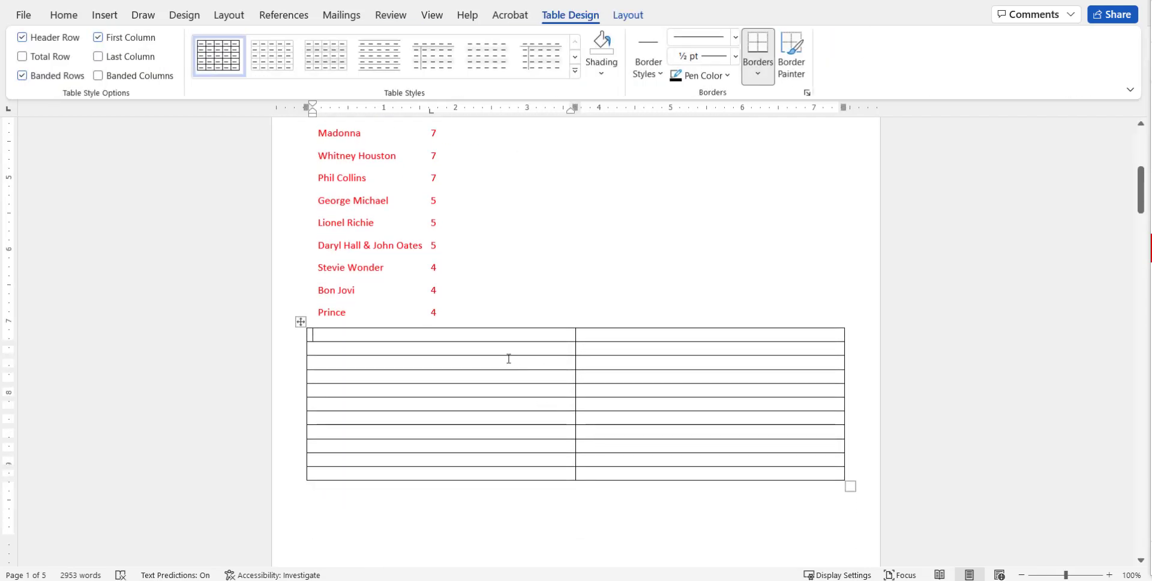
{"action": "scroll", "coordinate": [524, 336], "scroll_direction": "up", "scroll_amount": 1}
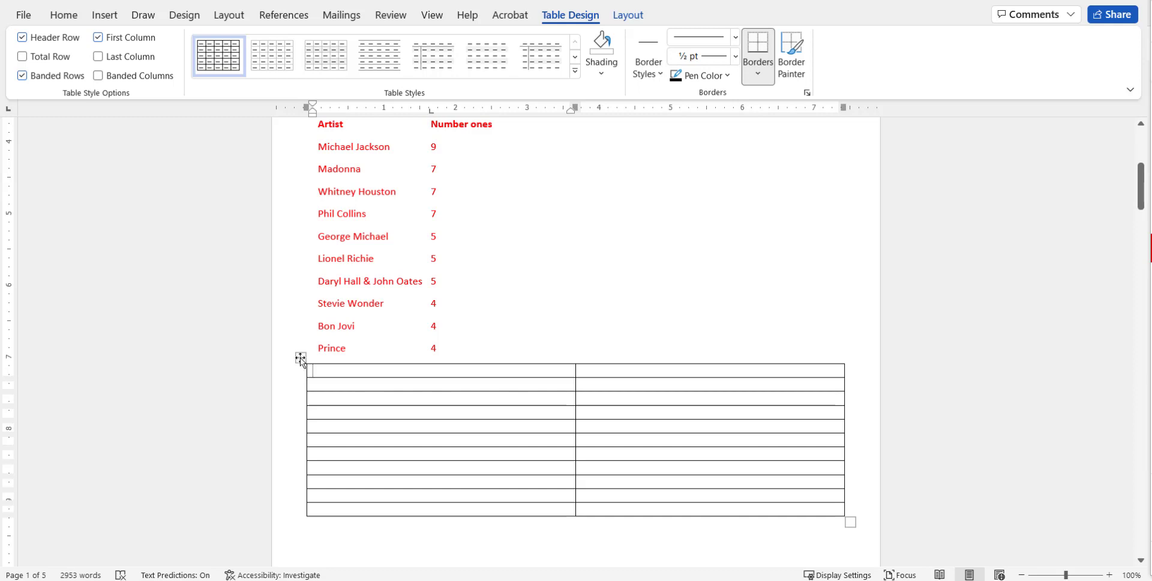
{"action": "key", "text": "ctrl+z"}
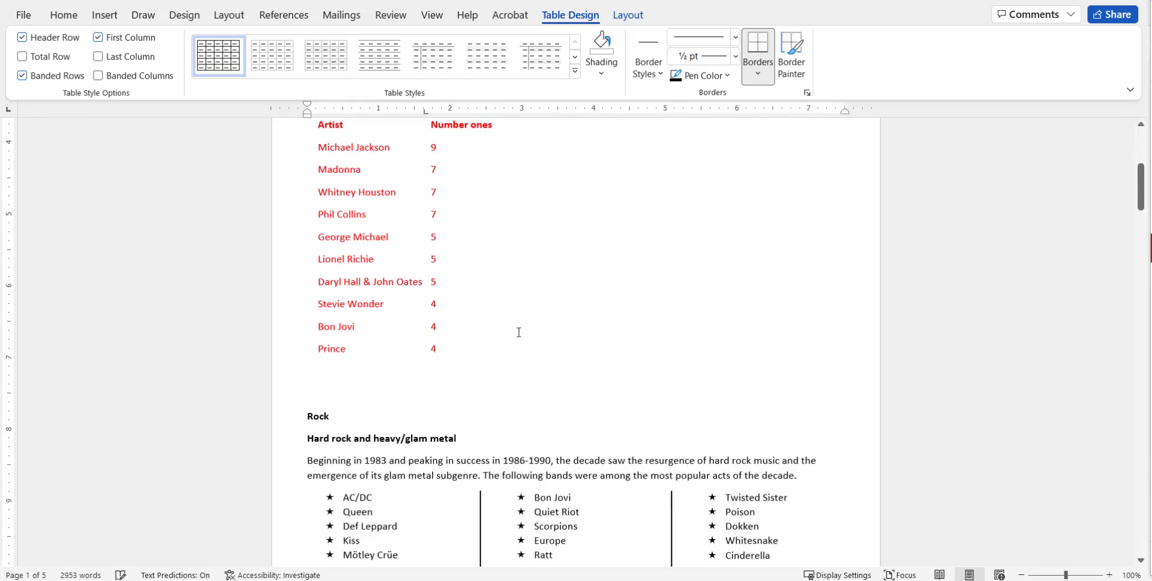
Show formatting marks to examine how the artist list's columns are separated, and hide the marks again.
{"action": "scroll", "coordinate": [519, 332], "scroll_direction": "up", "scroll_amount": 3}
{"action": "left_click_drag", "start_coordinate": [314, 196], "coordinate": [465, 354]}
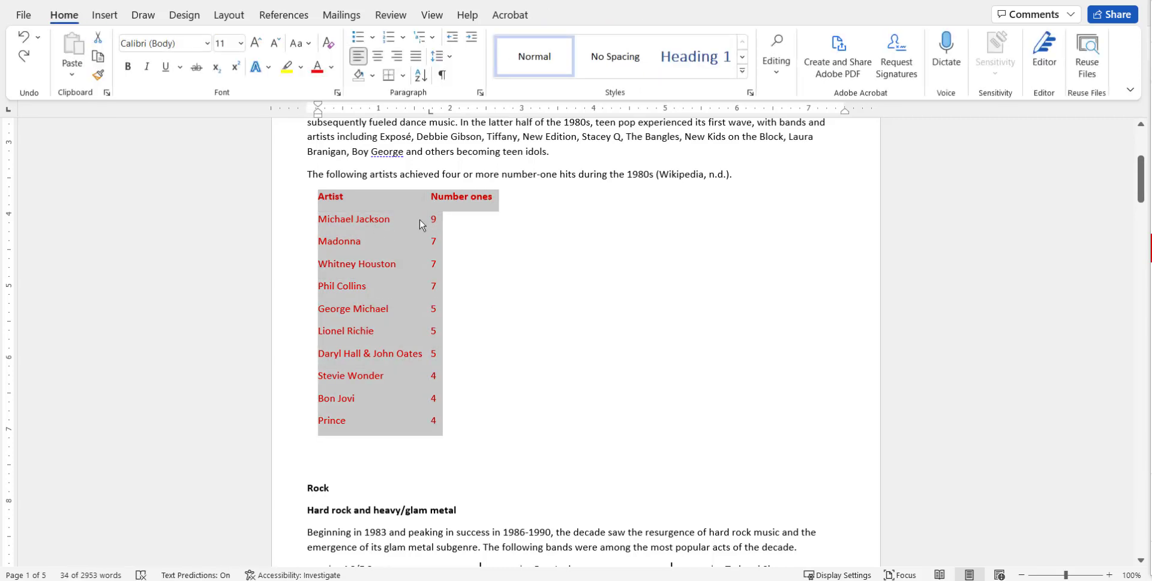
{"action": "left_click", "coordinate": [444, 76]}
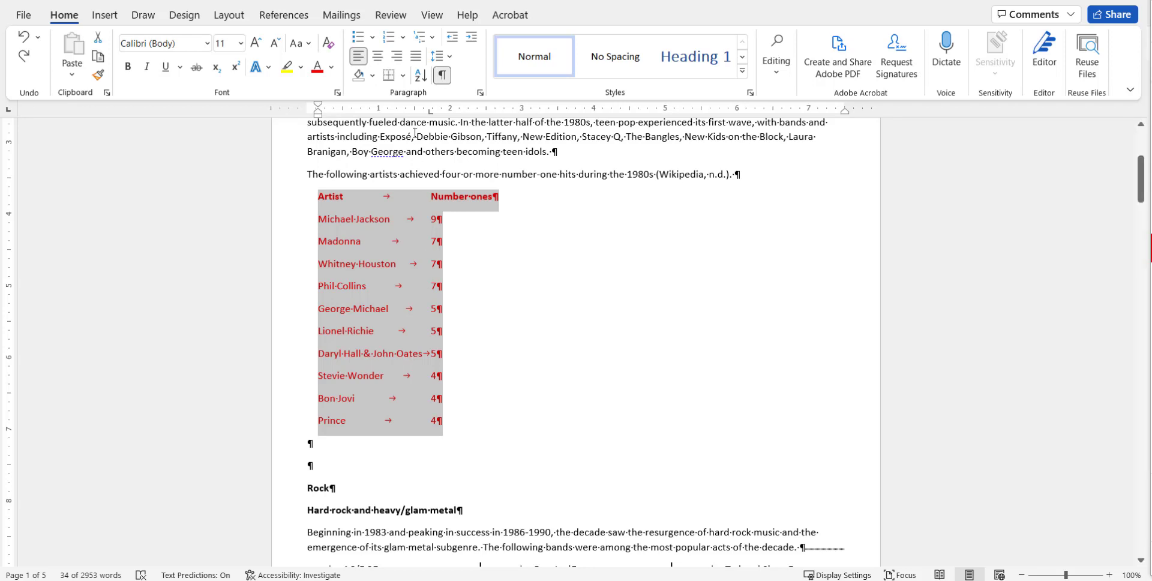
{"action": "left_click", "coordinate": [443, 75]}
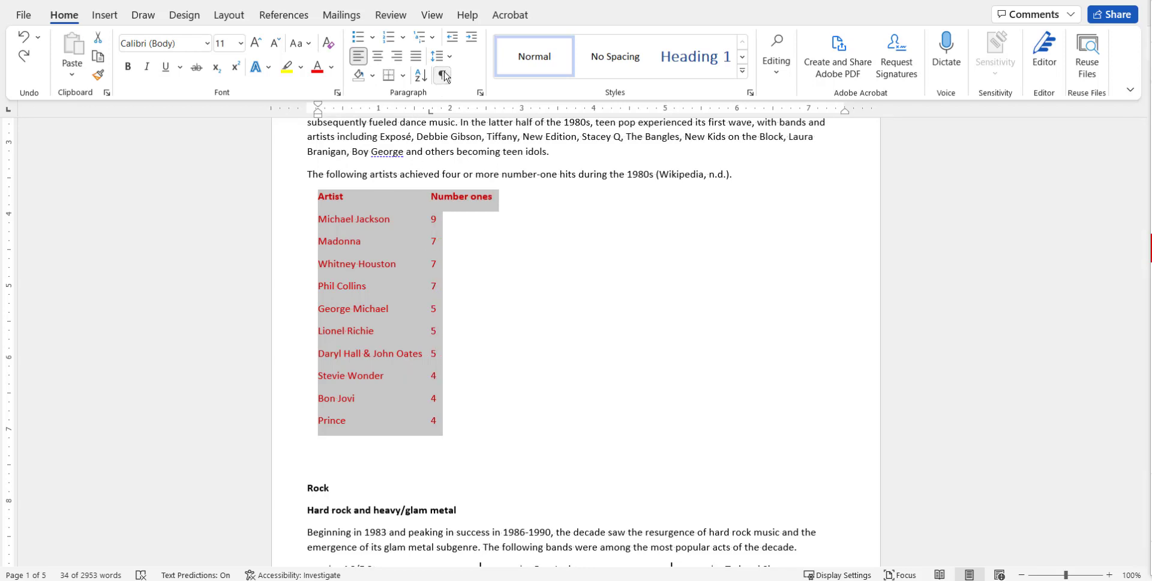
{"action": "left_click", "coordinate": [372, 230]}
{"action": "left_click_drag", "start_coordinate": [314, 197], "coordinate": [478, 444]}
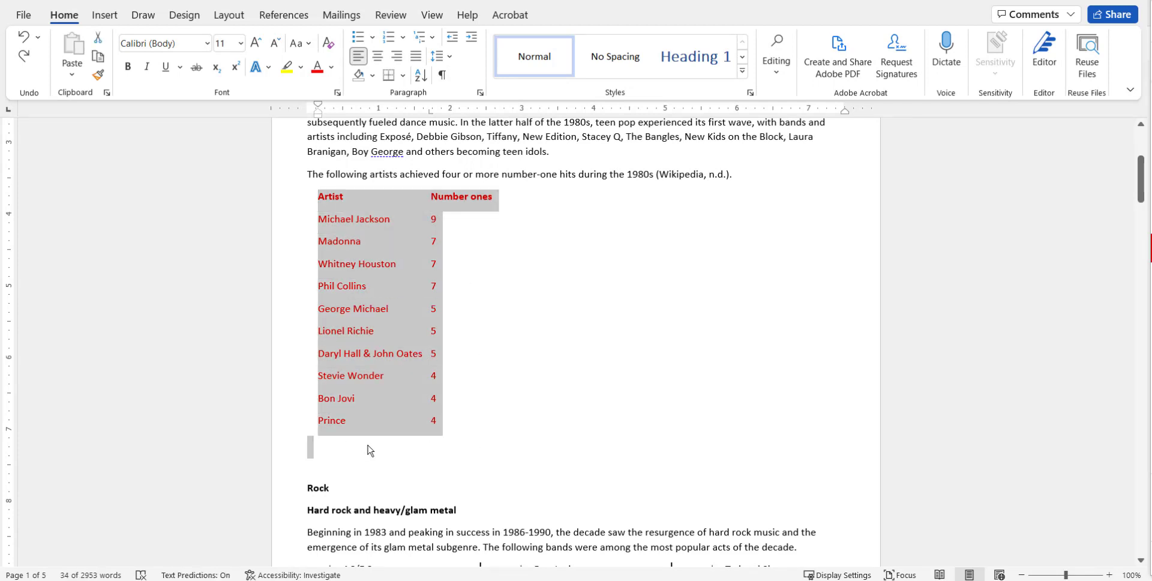
{"action": "left_click", "coordinate": [105, 15]}
{"action": "left_click", "coordinate": [119, 70]}
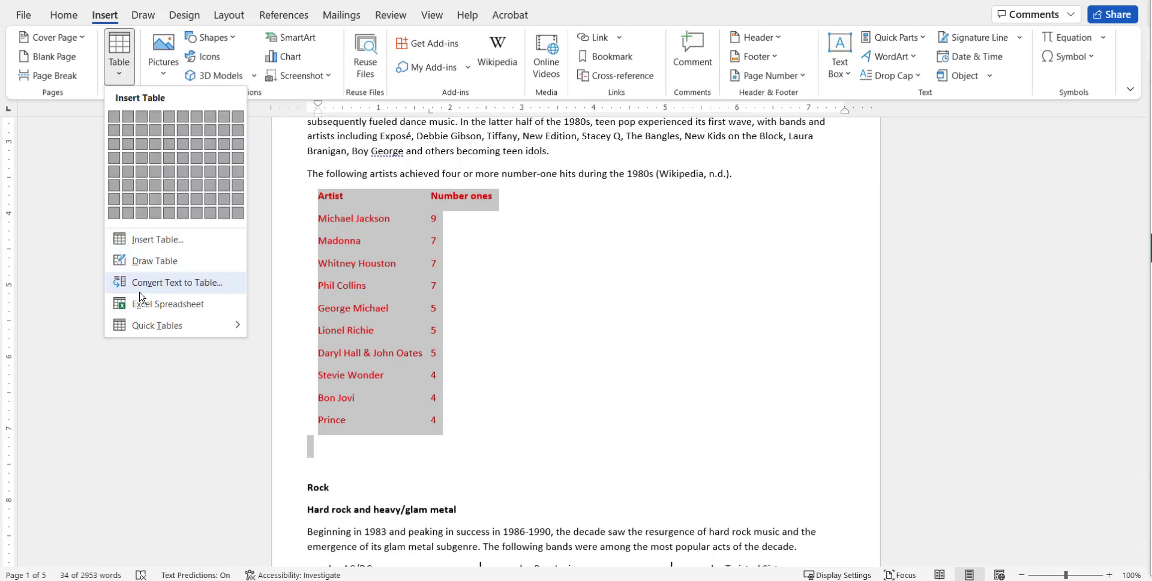
{"action": "left_click", "coordinate": [204, 290]}
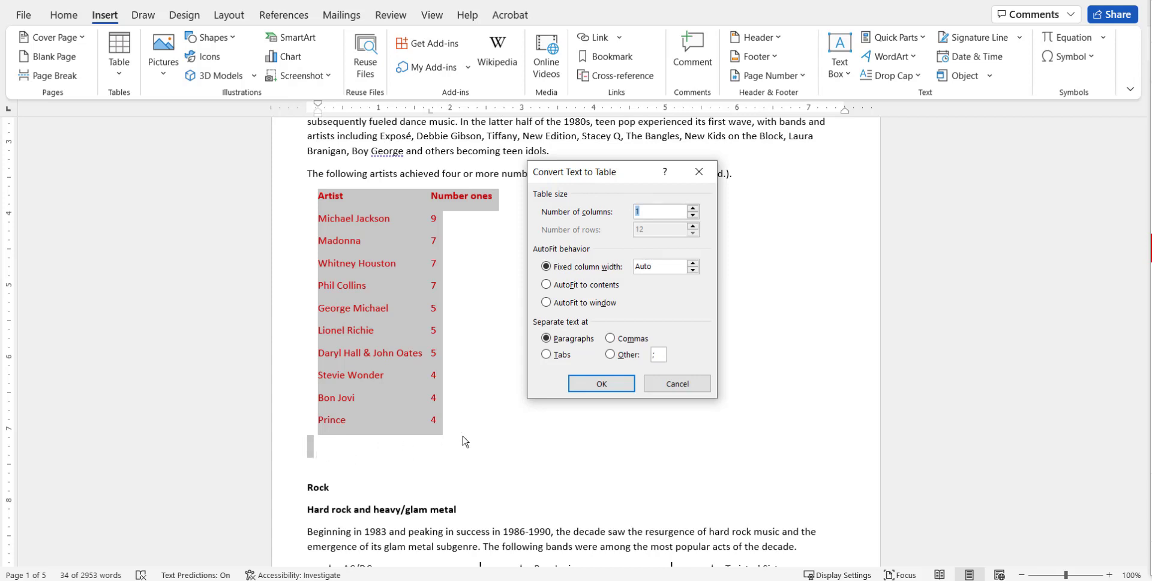
{"action": "left_click", "coordinate": [676, 383]}
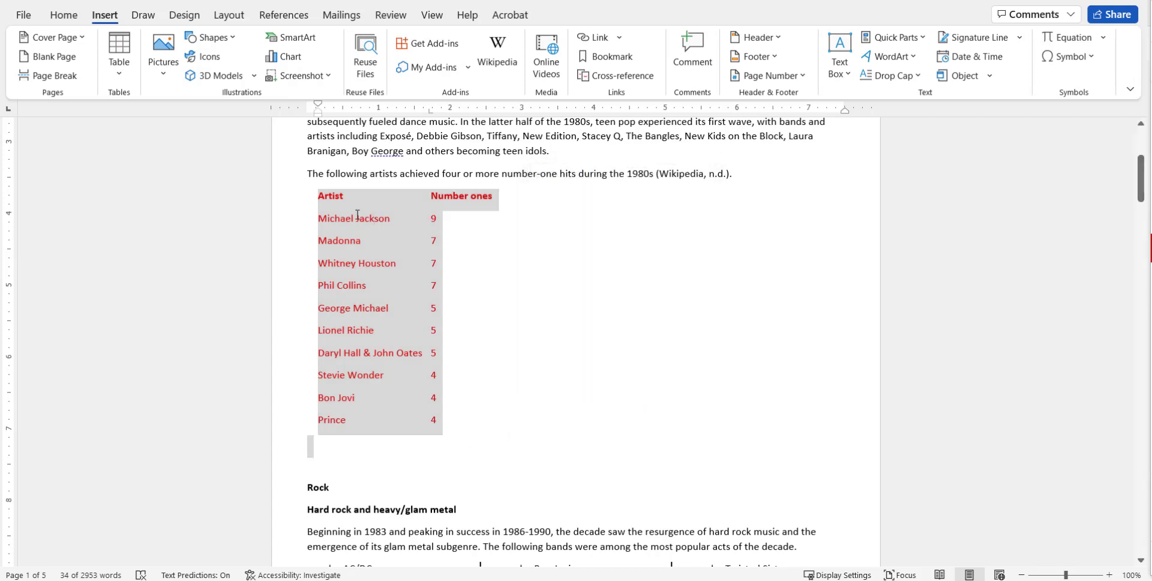
Convert only the artist list, from its heading line through the Prince line, to a 2-column table with text separated at tabs.
{"action": "left_click_drag", "start_coordinate": [317, 196], "coordinate": [457, 416]}
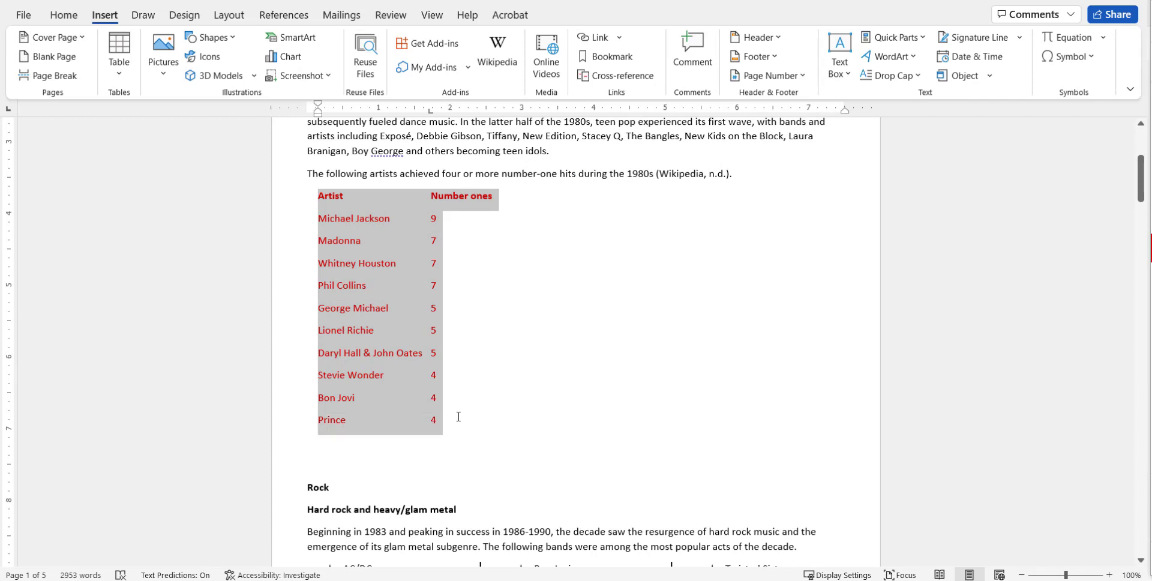
{"action": "left_click", "coordinate": [119, 63]}
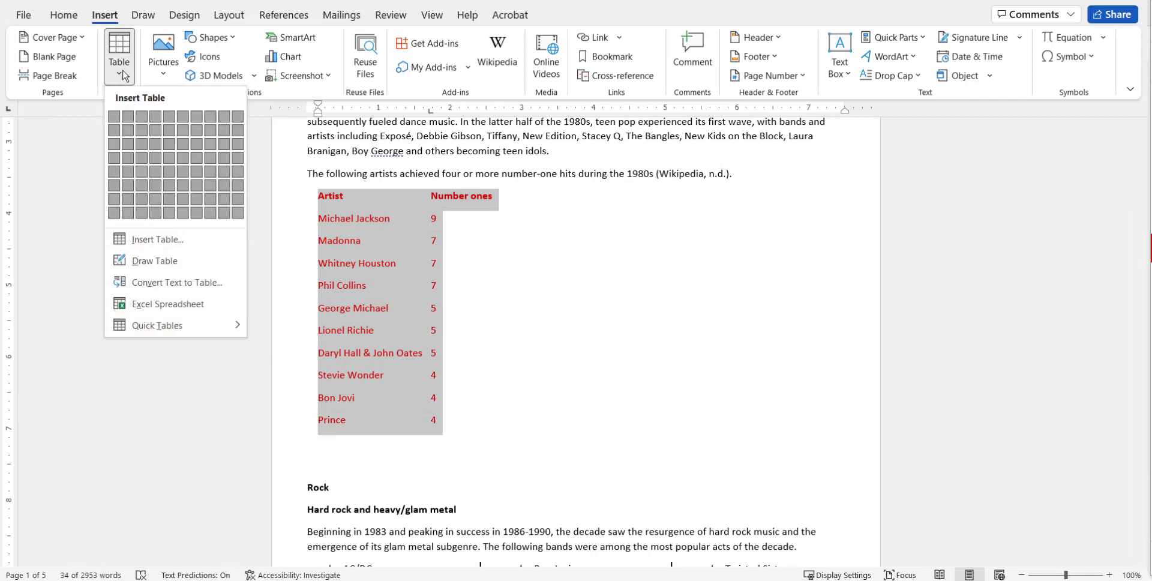
{"action": "left_click", "coordinate": [164, 285]}
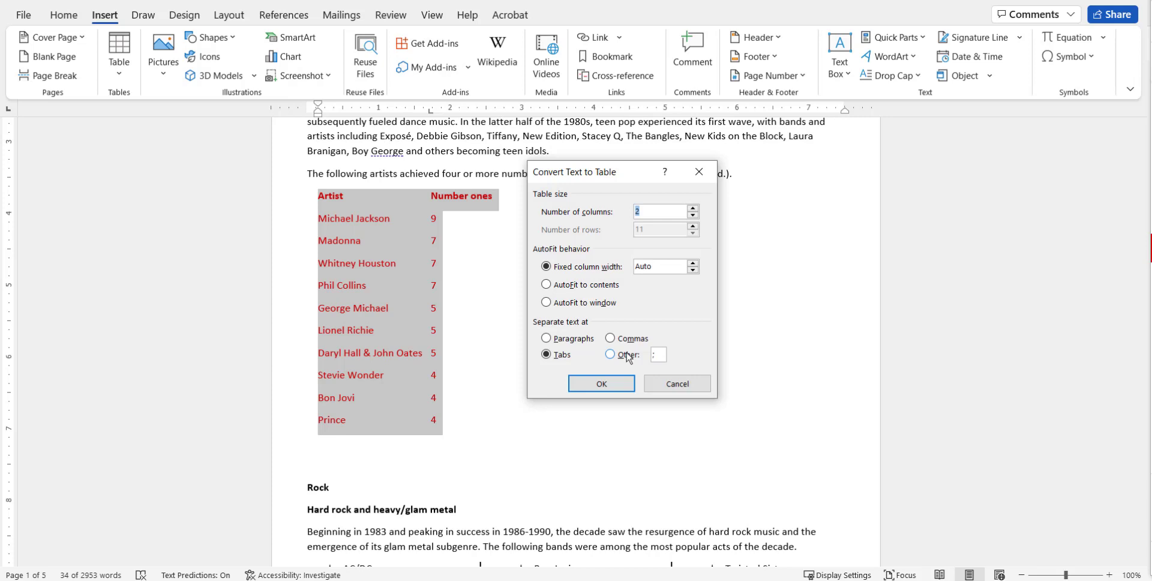
{"action": "left_click", "coordinate": [597, 387]}
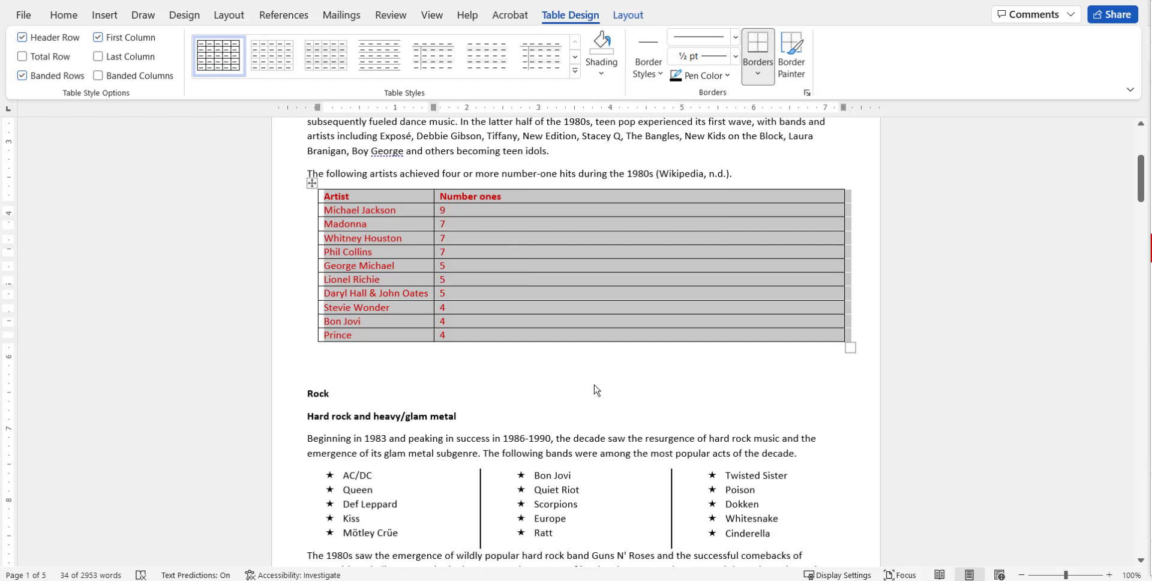
{"action": "left_click", "coordinate": [592, 367]}
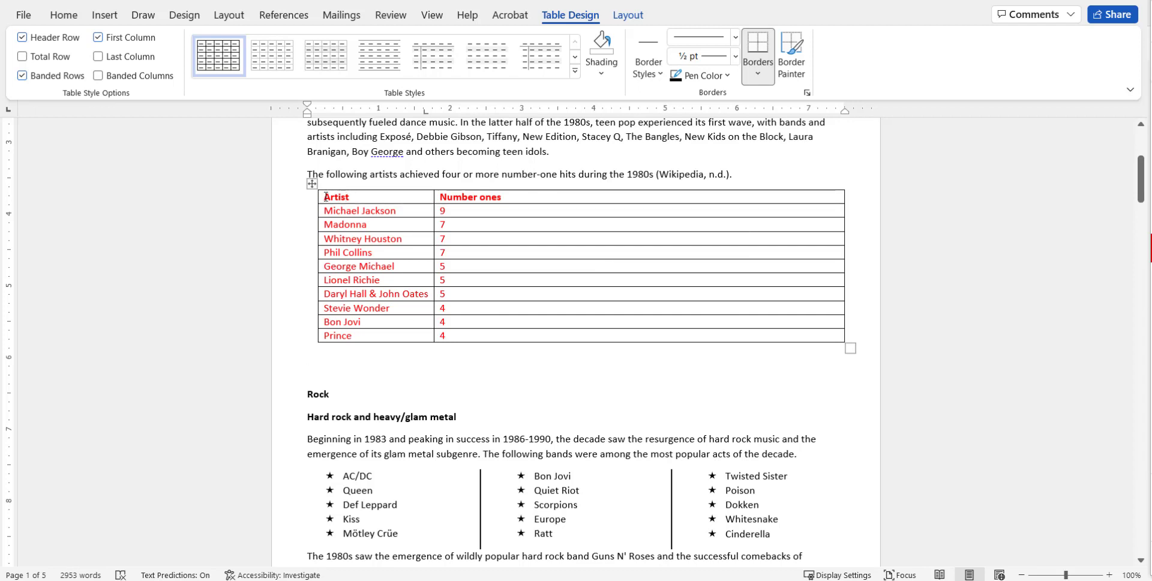
Change the font colour of all text in the artist table to a dark blue theme colour.
{"action": "left_click_drag", "start_coordinate": [326, 197], "coordinate": [474, 338]}
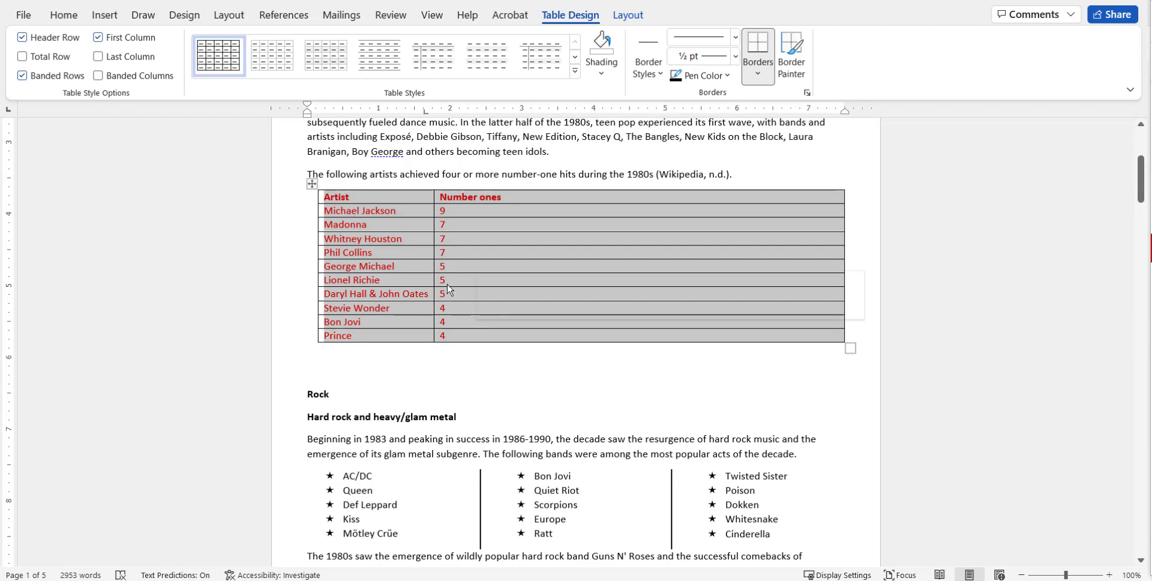
{"action": "left_click", "coordinate": [64, 15]}
{"action": "left_click", "coordinate": [332, 67]}
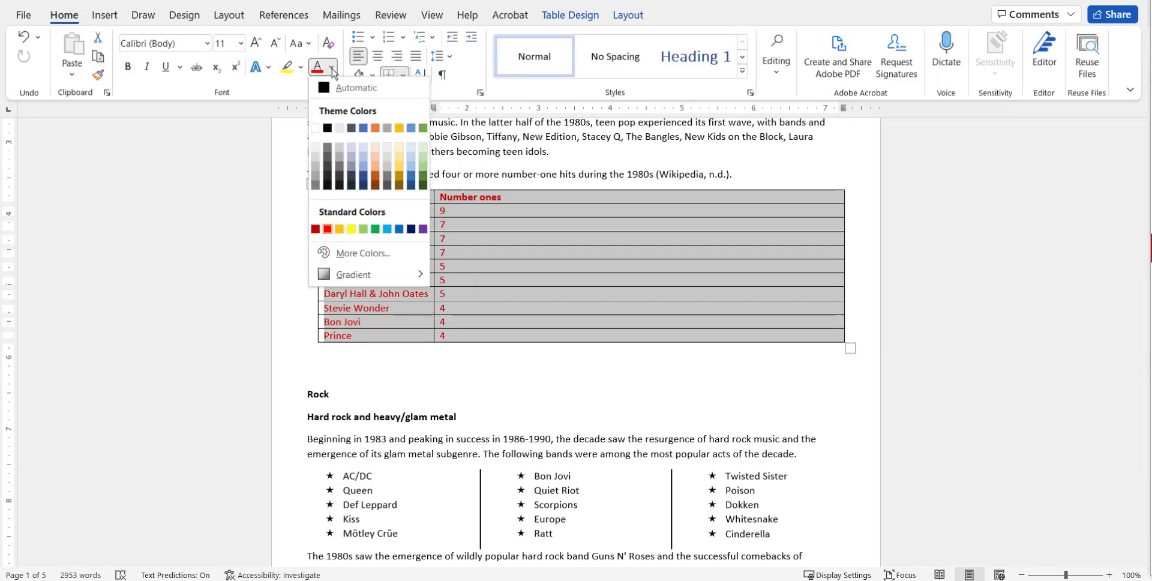
{"action": "left_click", "coordinate": [411, 186]}
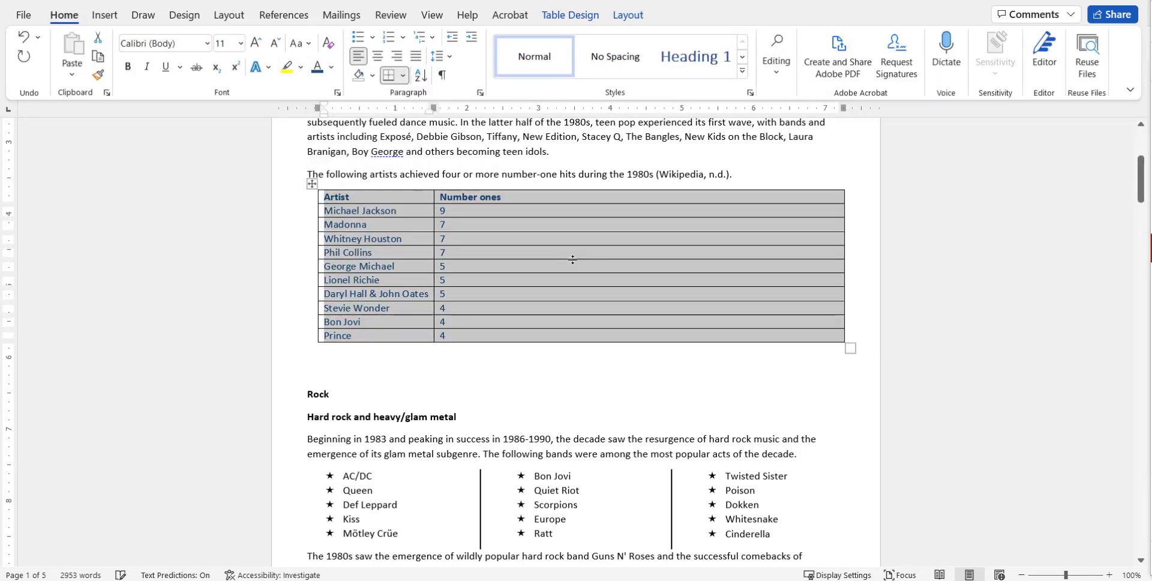
{"action": "left_click", "coordinate": [819, 231]}
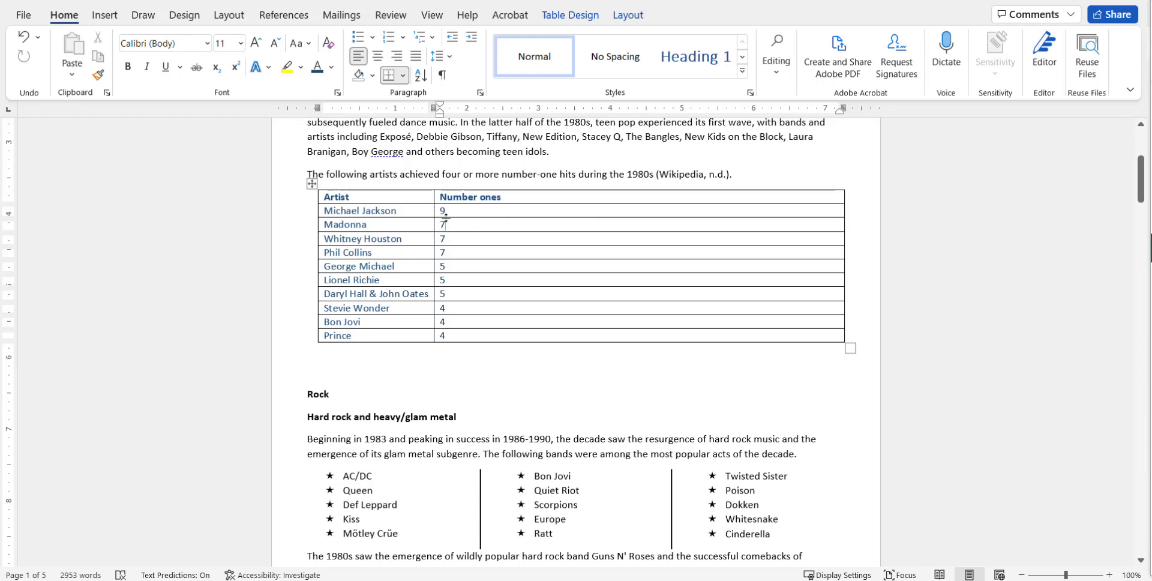
Try widening the Artist column by hand, and fit both columns of the artist table to their contents.
{"action": "left_click_drag", "start_coordinate": [433, 213], "coordinate": [458, 216]}
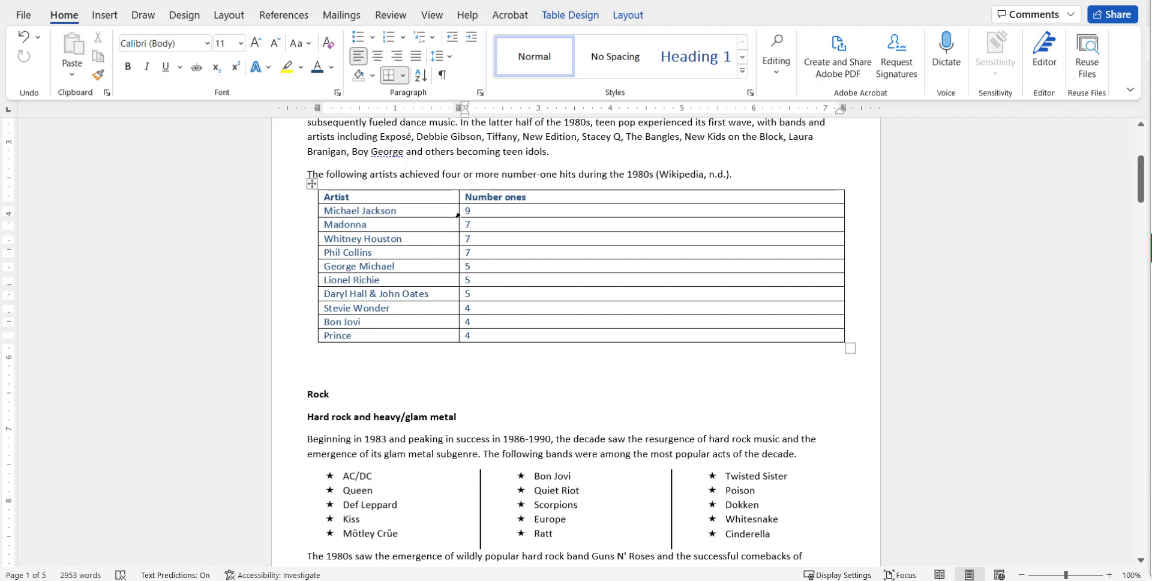
{"action": "left_click_drag", "start_coordinate": [458, 213], "coordinate": [471, 220]}
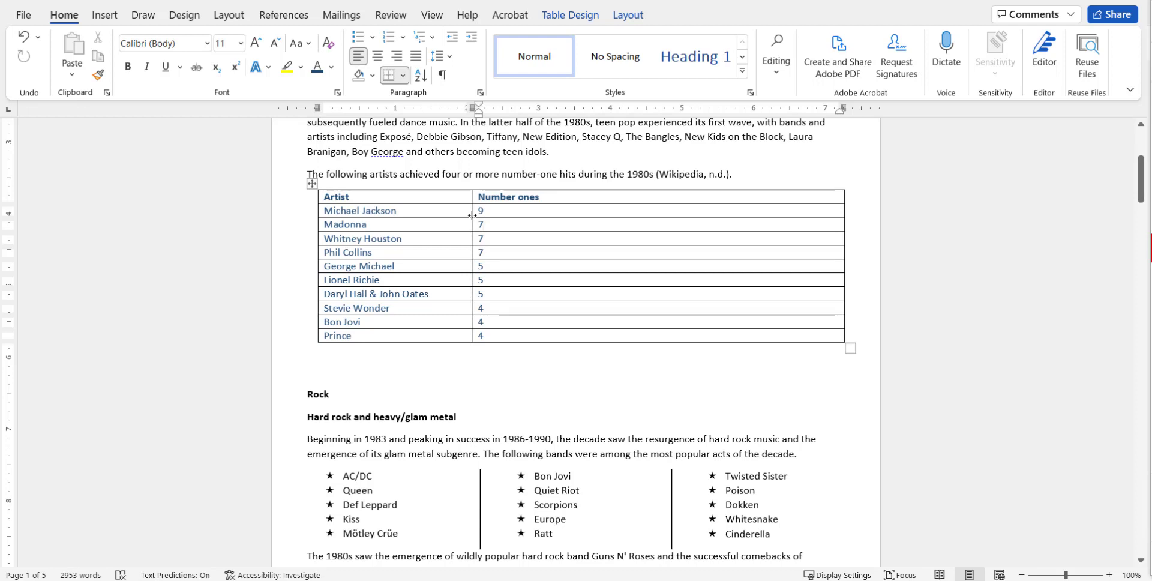
{"action": "key", "text": "ctrl+z"}
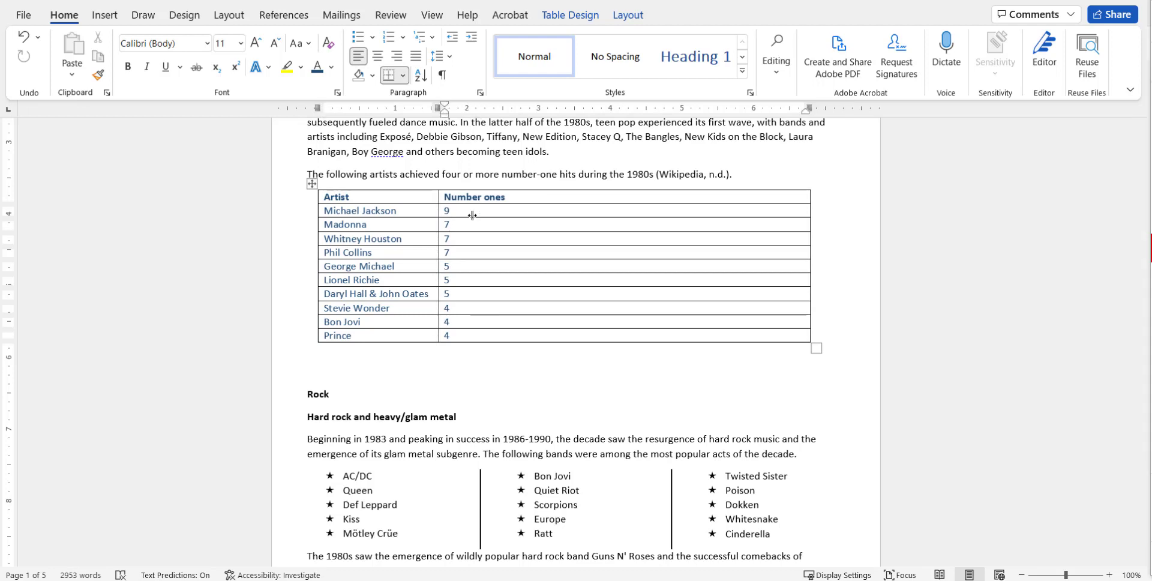
{"action": "double_click", "coordinate": [810, 241]}
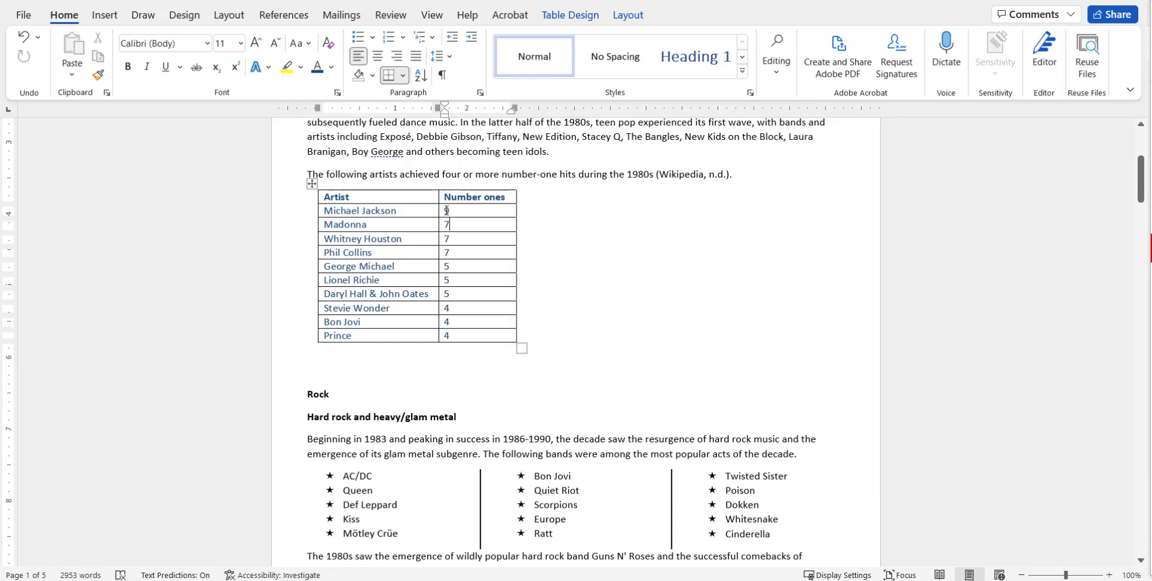
Centre the contents of the table's Number ones column horizontally.
{"action": "left_click_drag", "start_coordinate": [446, 210], "coordinate": [468, 336]}
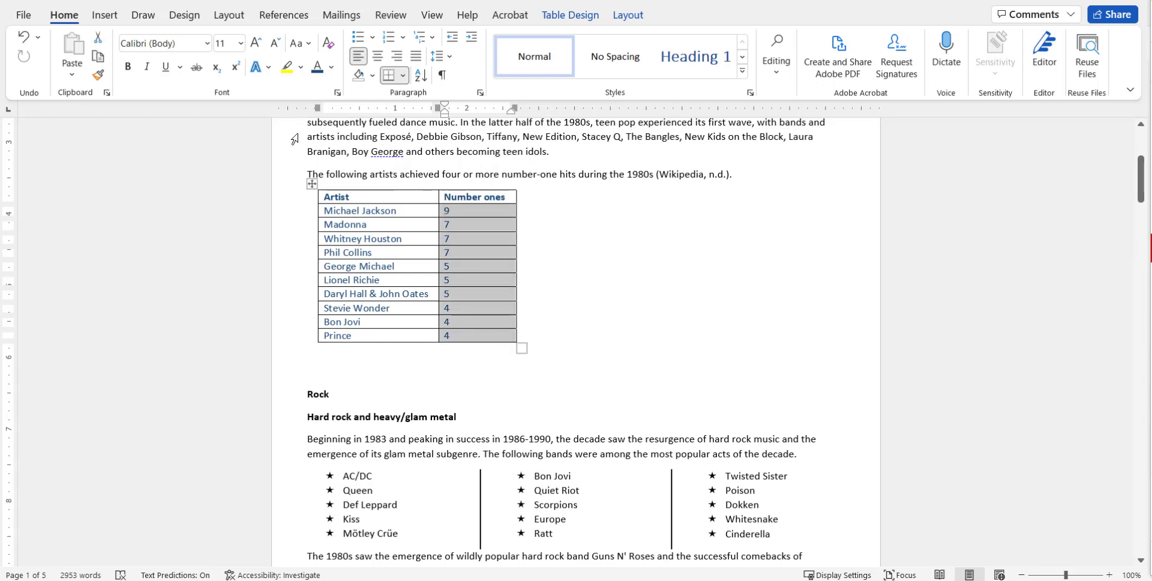
{"action": "left_click", "coordinate": [377, 56]}
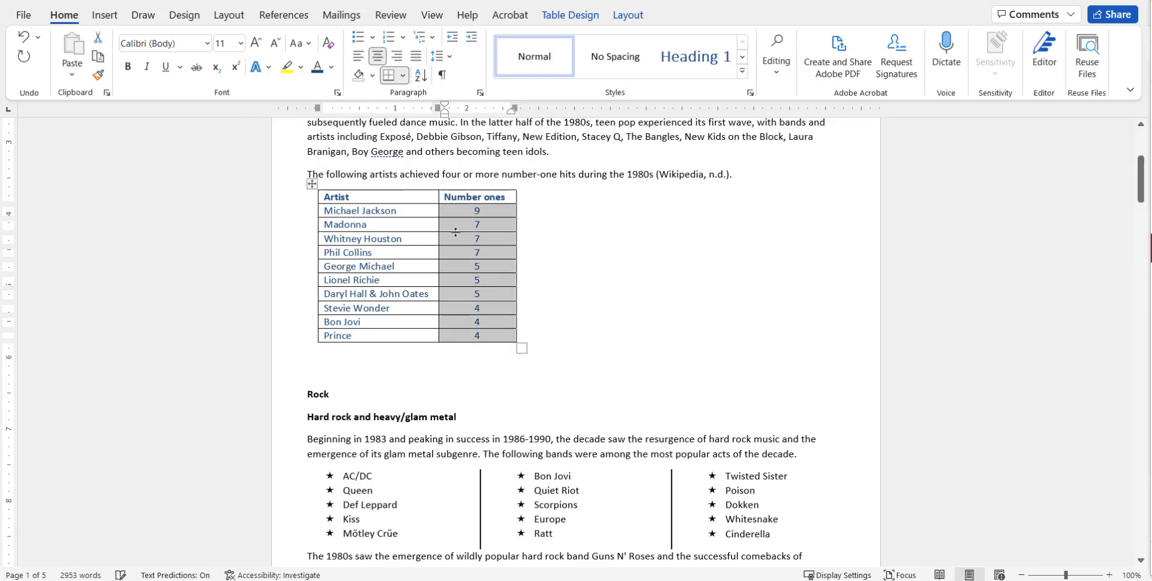
{"action": "left_click", "coordinate": [434, 256]}
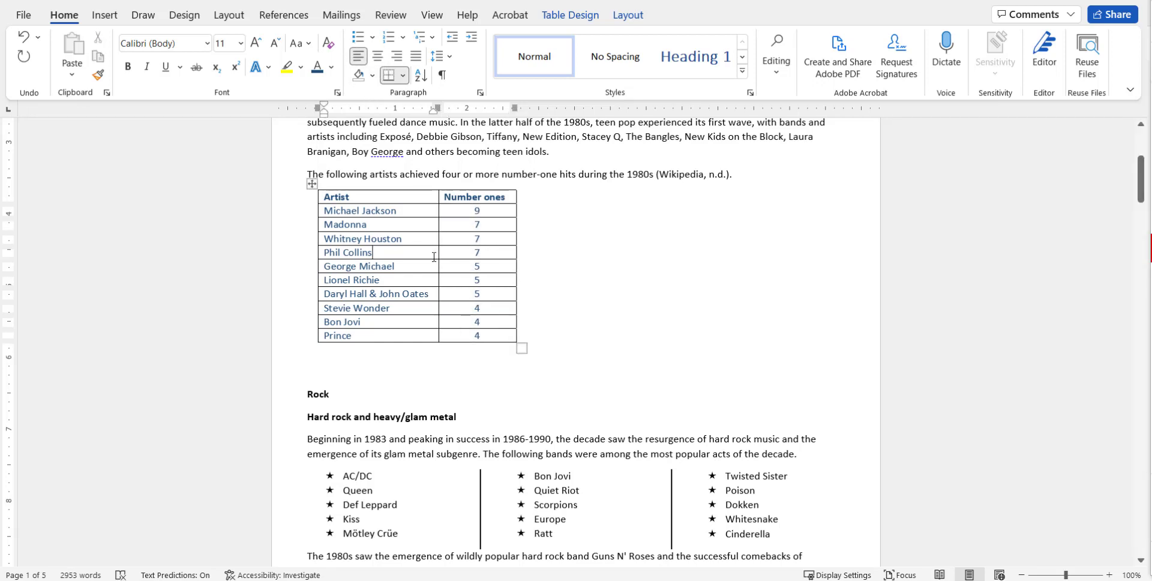
{"action": "left_click", "coordinate": [389, 199]}
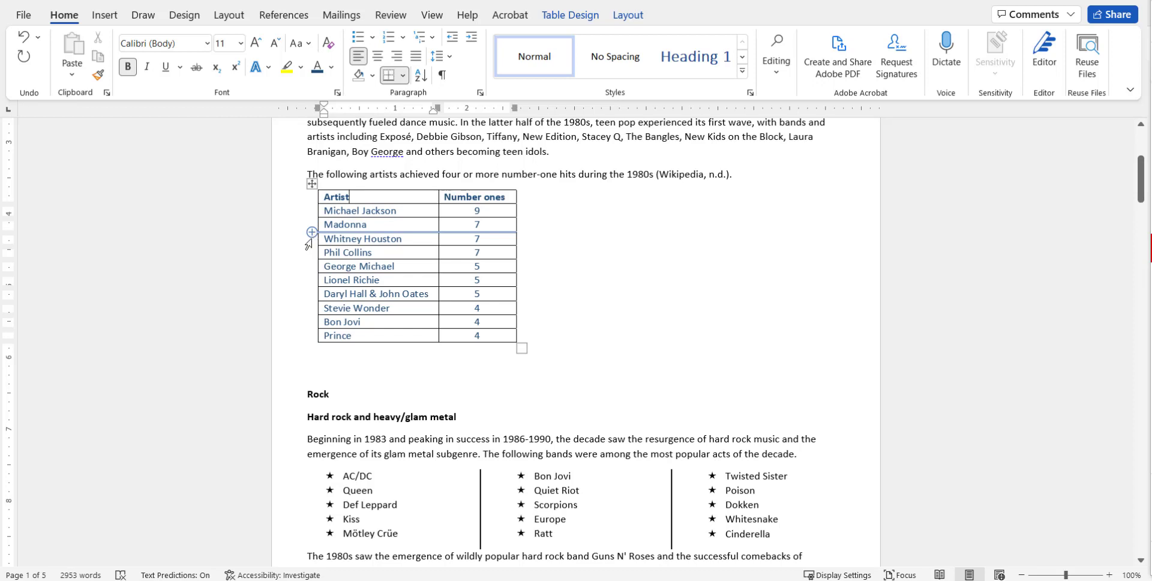
{"action": "left_click", "coordinate": [344, 209]}
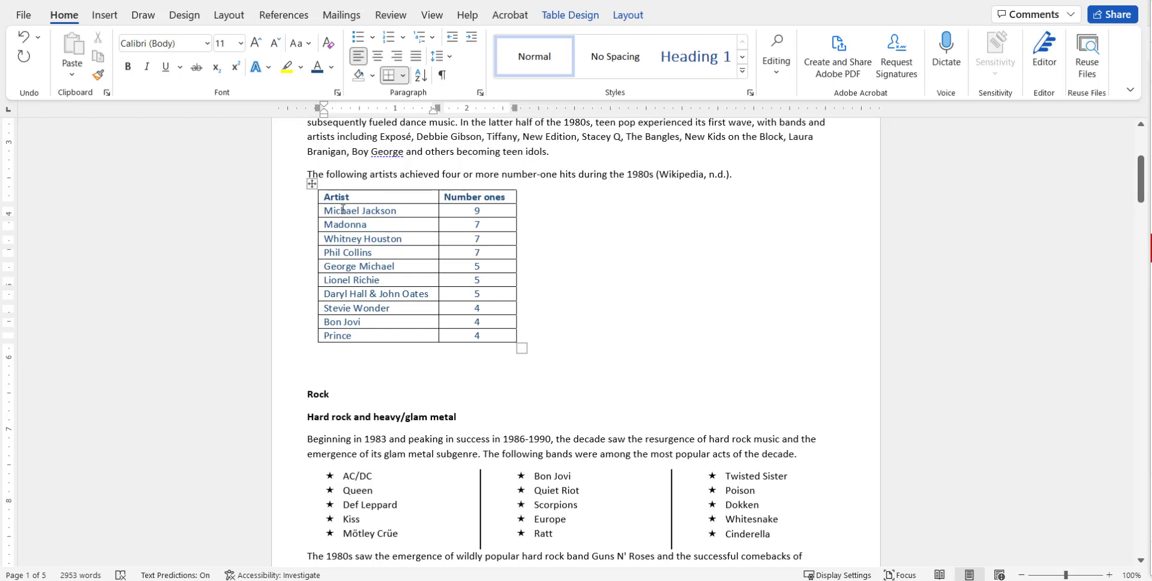
{"action": "left_click", "coordinate": [231, 16]}
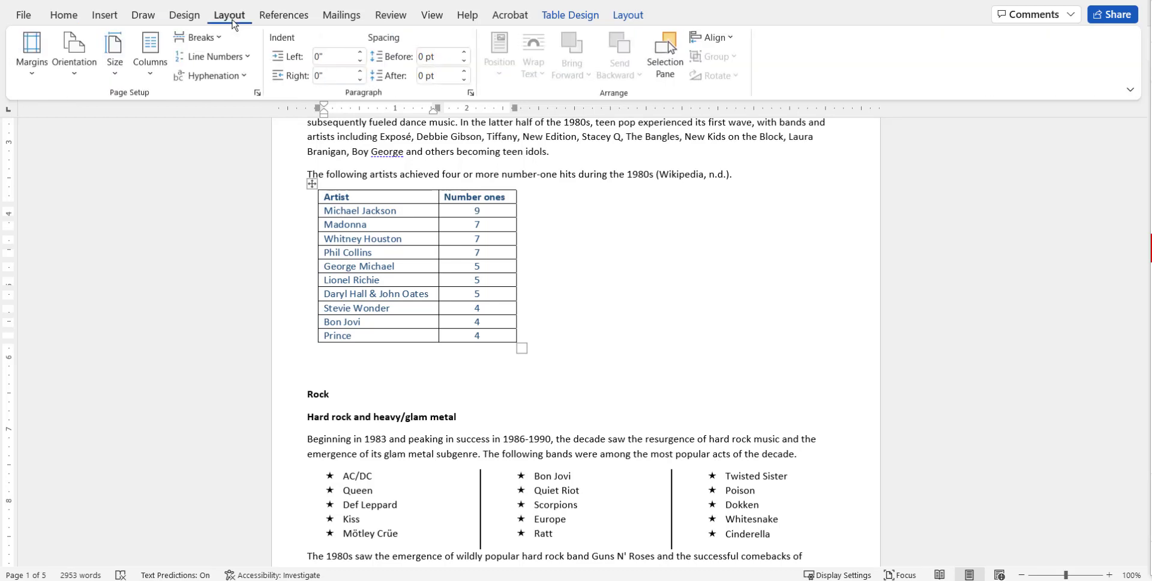
{"action": "left_click", "coordinate": [628, 17]}
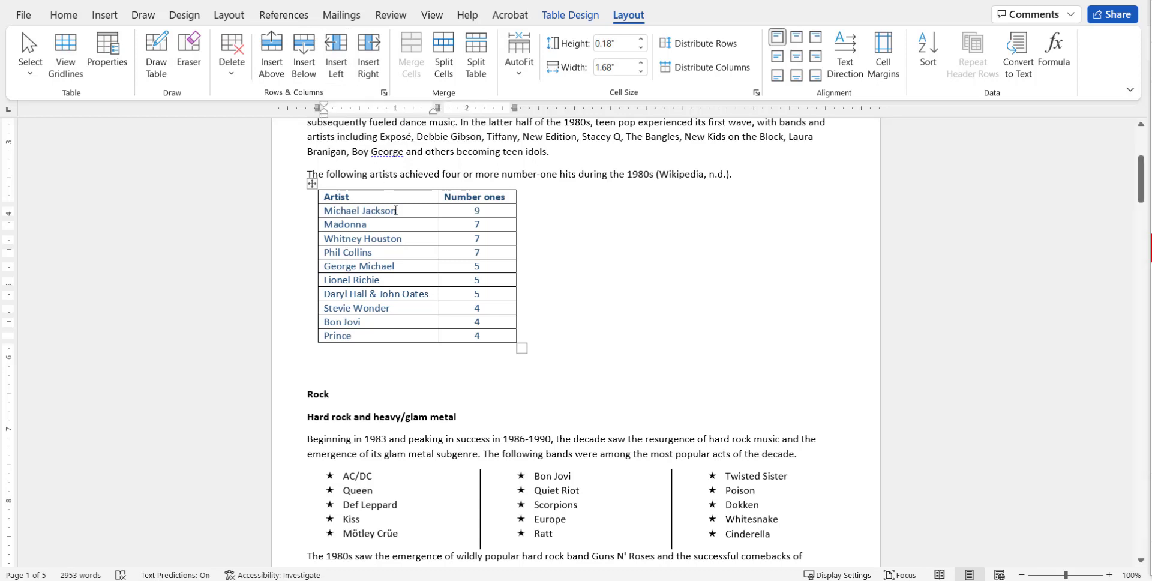
{"action": "left_click", "coordinate": [326, 196]}
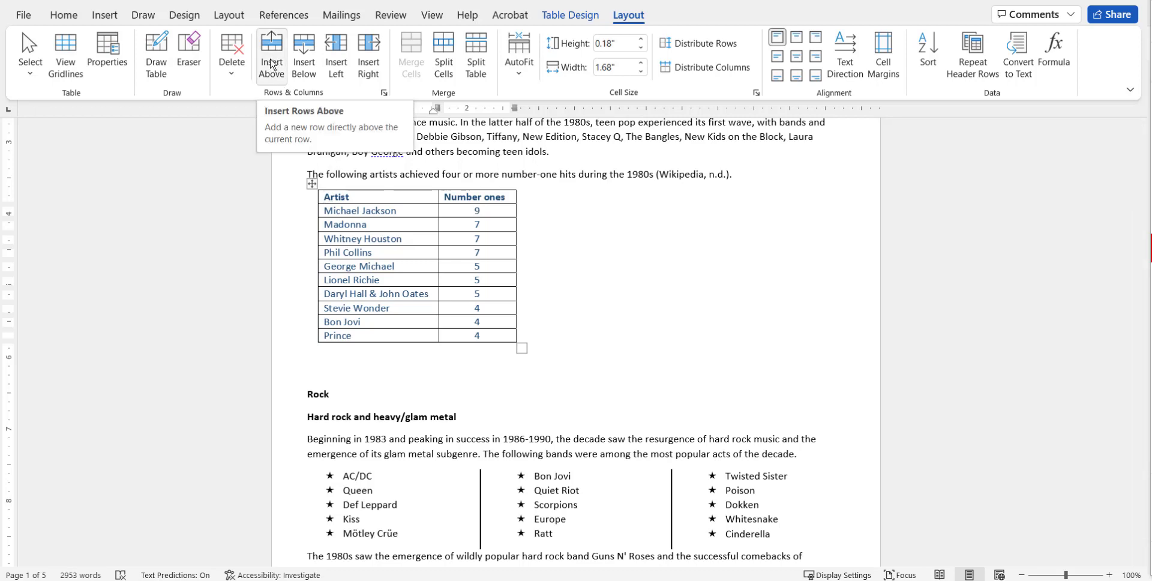
{"action": "left_click", "coordinate": [348, 192]}
{"action": "right_click", "coordinate": [348, 200]}
{"action": "key", "text": "Escape"}
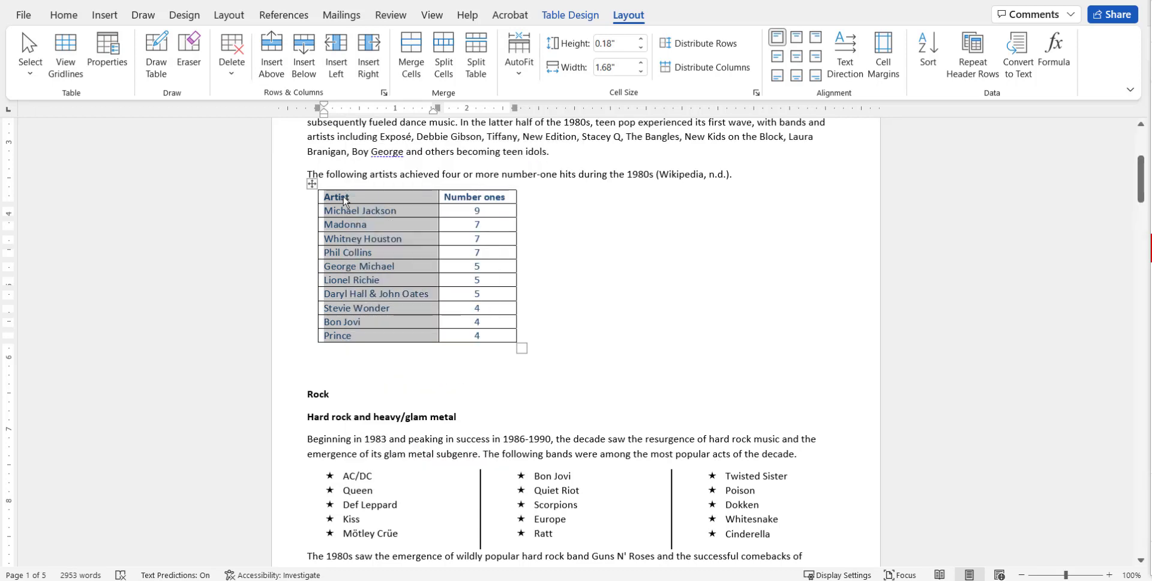
Insert a new row above the artist table's Artist and Number ones heading row.
{"action": "left_click", "coordinate": [401, 198]}
{"action": "right_click", "coordinate": [402, 198]}
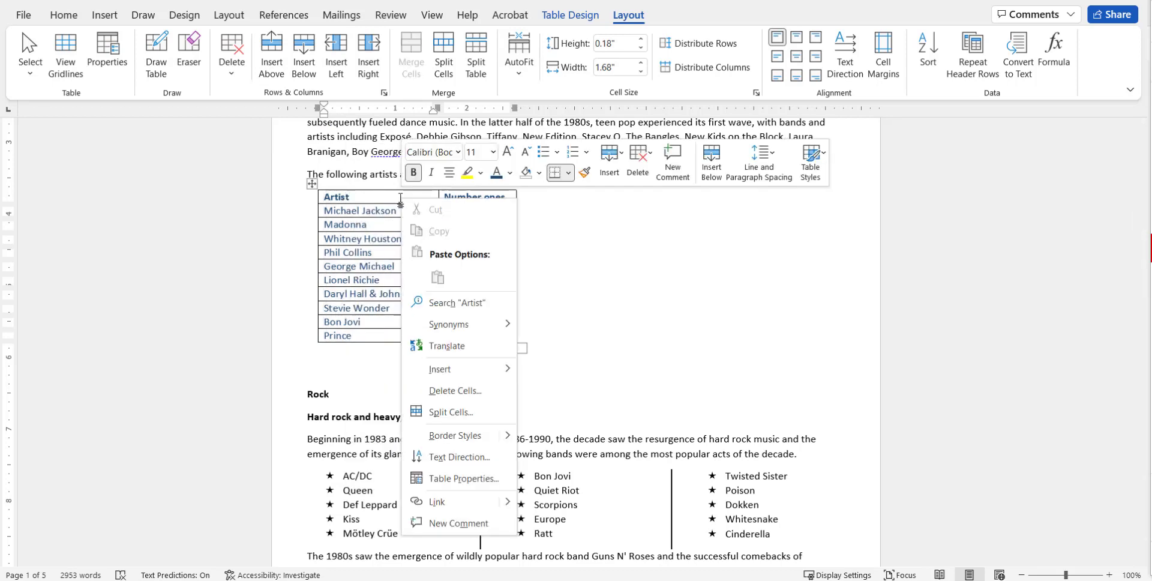
{"action": "mouse_move", "coordinate": [461, 371]}
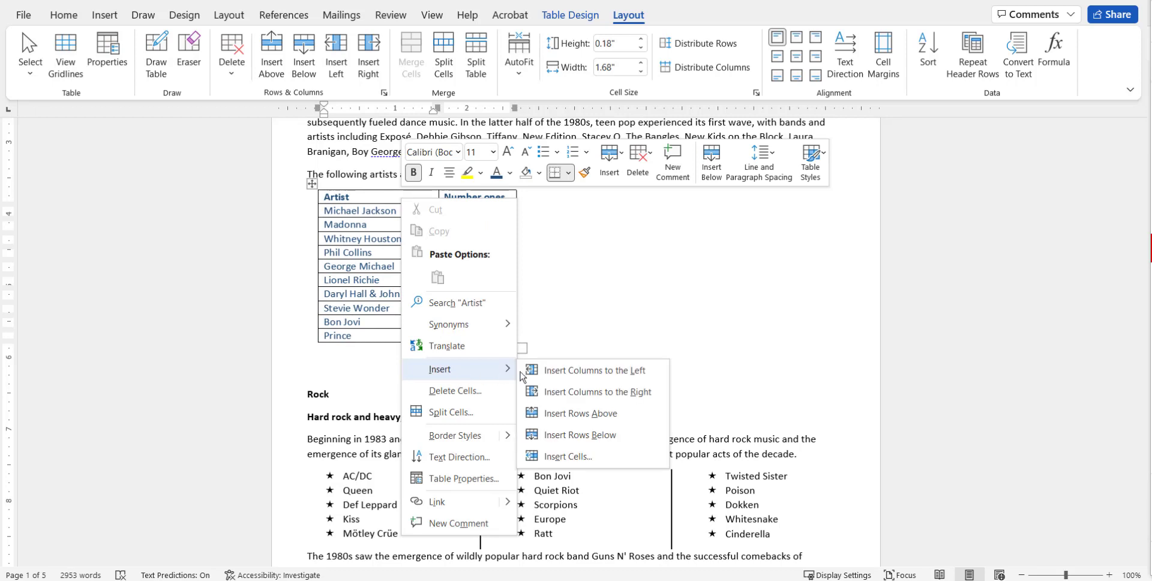
{"action": "left_click", "coordinate": [591, 415]}
Enter the title "Artists with Four or More # 1 Hits" in the first cell of the table's empty top row.
{"action": "left_click", "coordinate": [414, 198]}
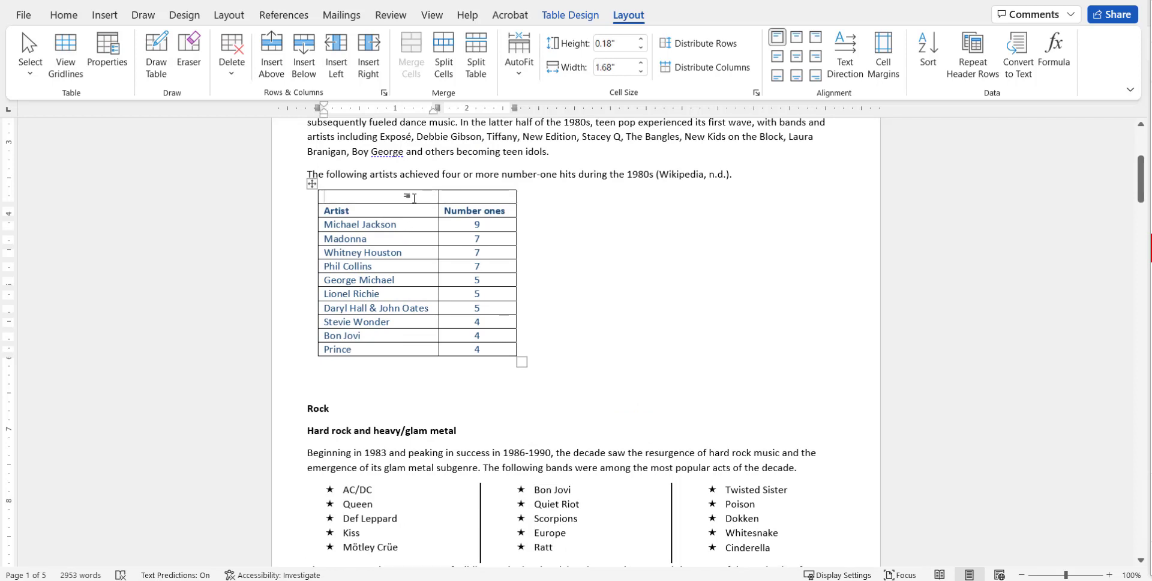
{"action": "type", "text": "Artists"}
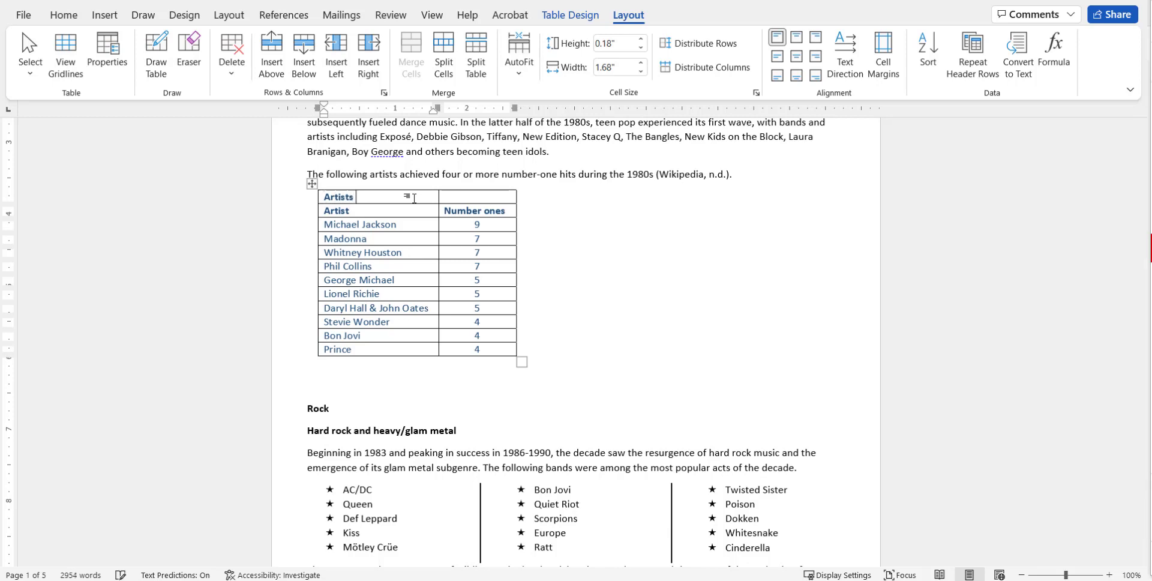
{"action": "type", "text": " with Four or More #"}
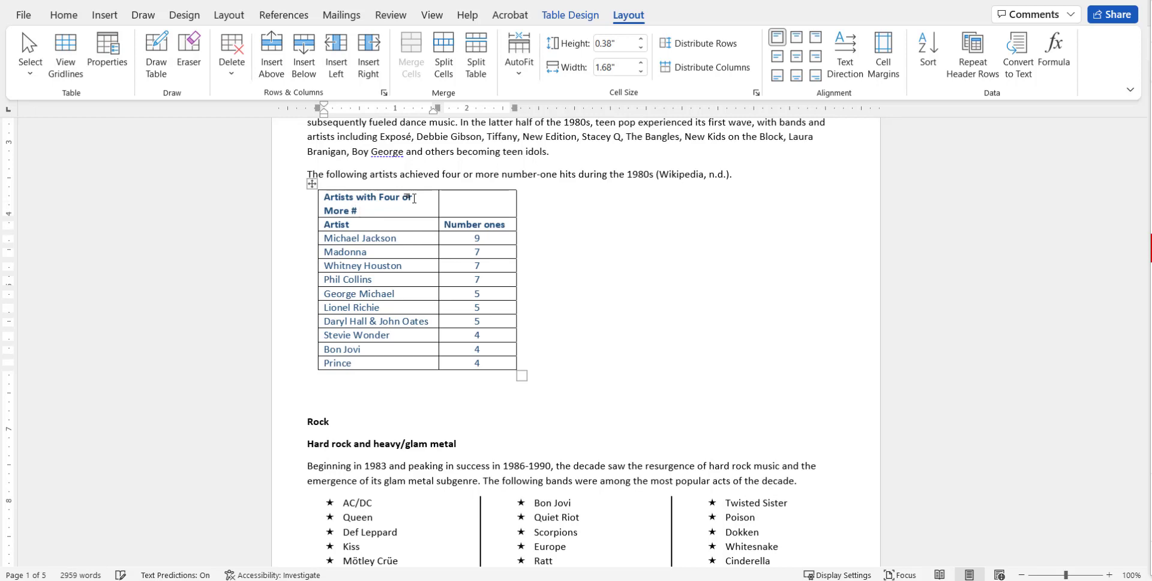
{"action": "type", "text": " 1 Hits"}
Merge the two cells of the artist table's title row into one cell.
{"action": "left_click_drag", "start_coordinate": [471, 203], "coordinate": [416, 204]}
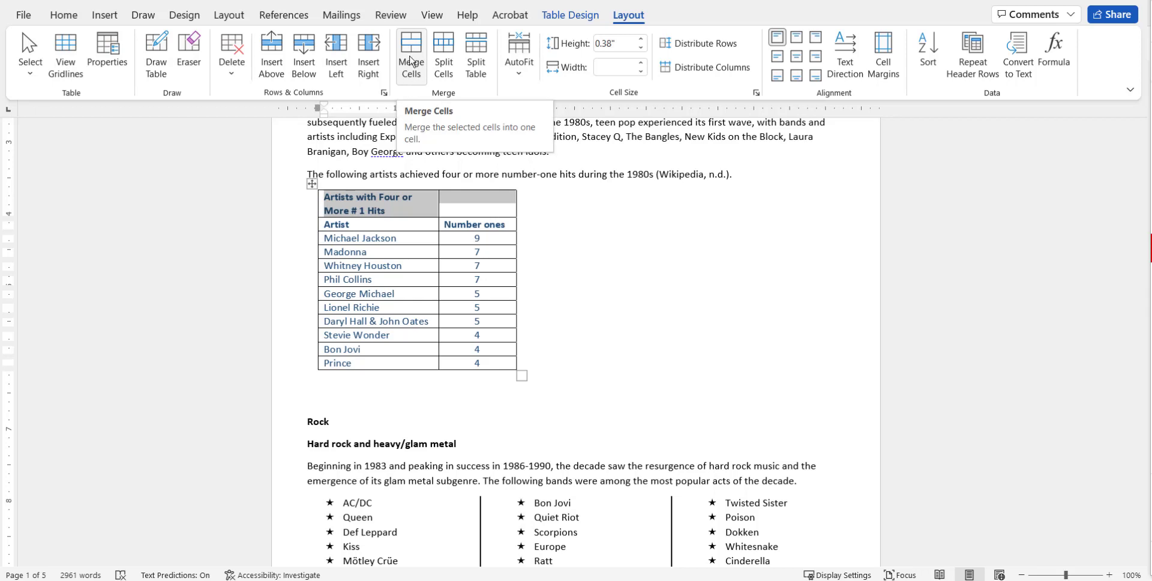
{"action": "left_click", "coordinate": [409, 209]}
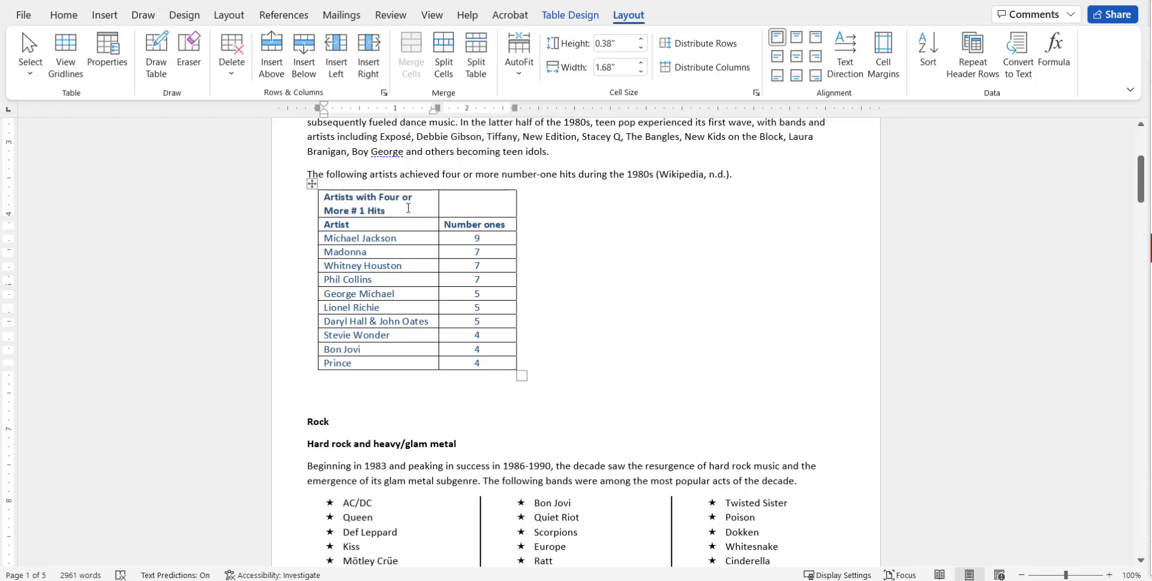
{"action": "left_click_drag", "start_coordinate": [391, 203], "coordinate": [457, 206]}
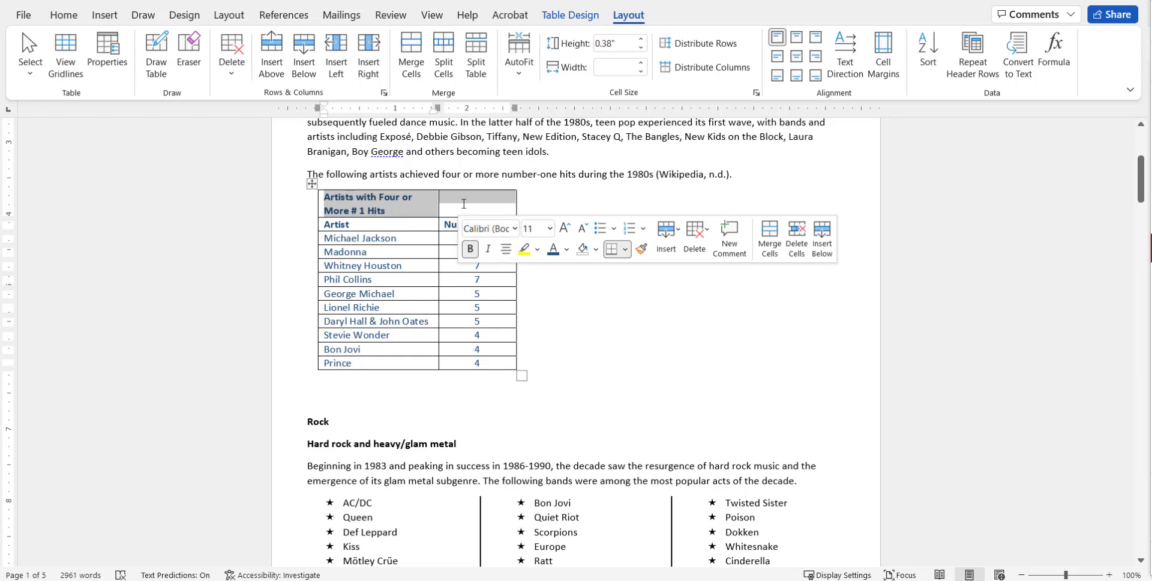
{"action": "left_click_drag", "start_coordinate": [464, 204], "coordinate": [421, 206]}
{"action": "right_click", "coordinate": [421, 206]}
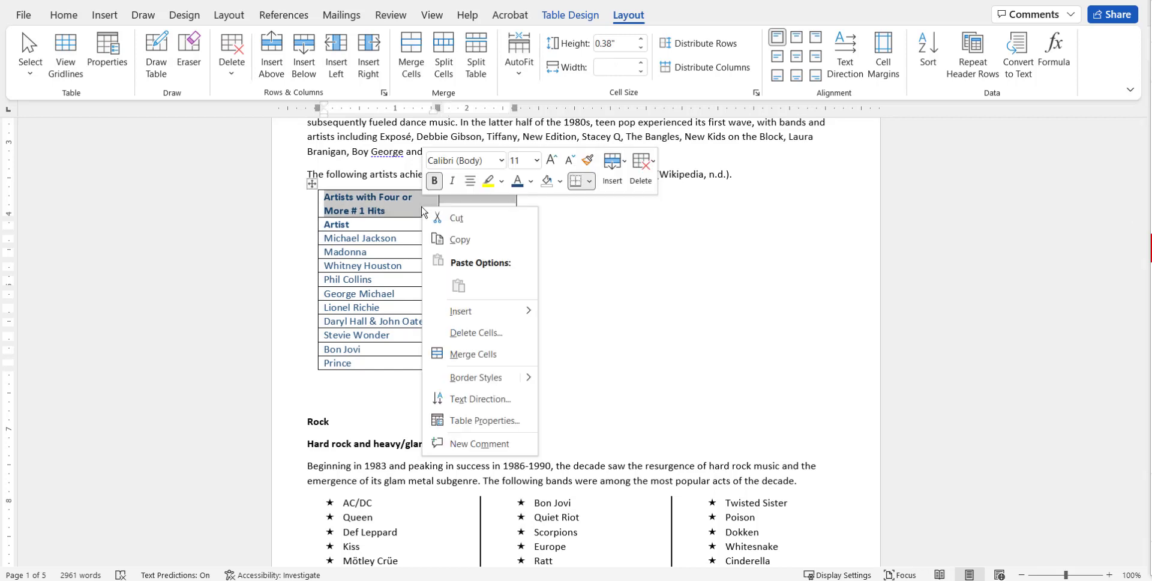
{"action": "left_click", "coordinate": [472, 357]}
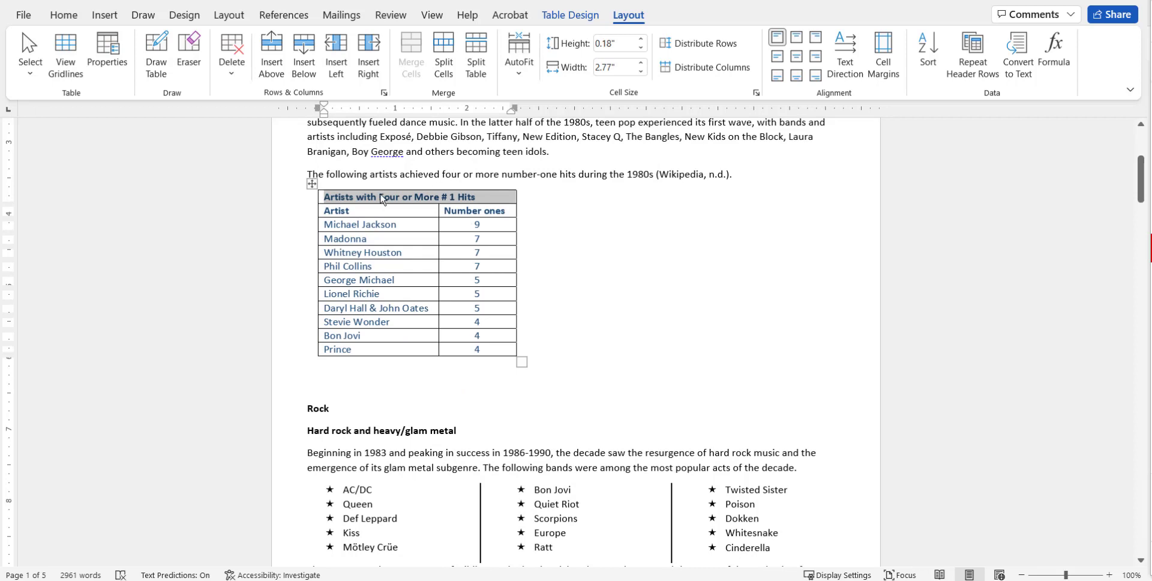
Centre the table title horizontally in its merged row and increase its font size to 12.
{"action": "left_click", "coordinate": [476, 201]}
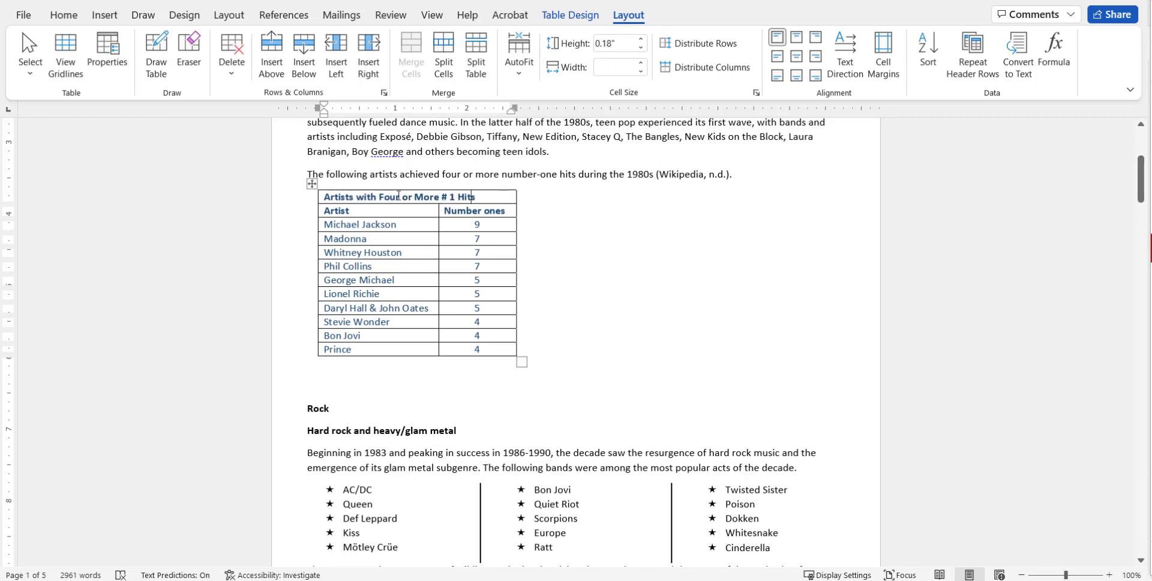
{"action": "left_click", "coordinate": [63, 14]}
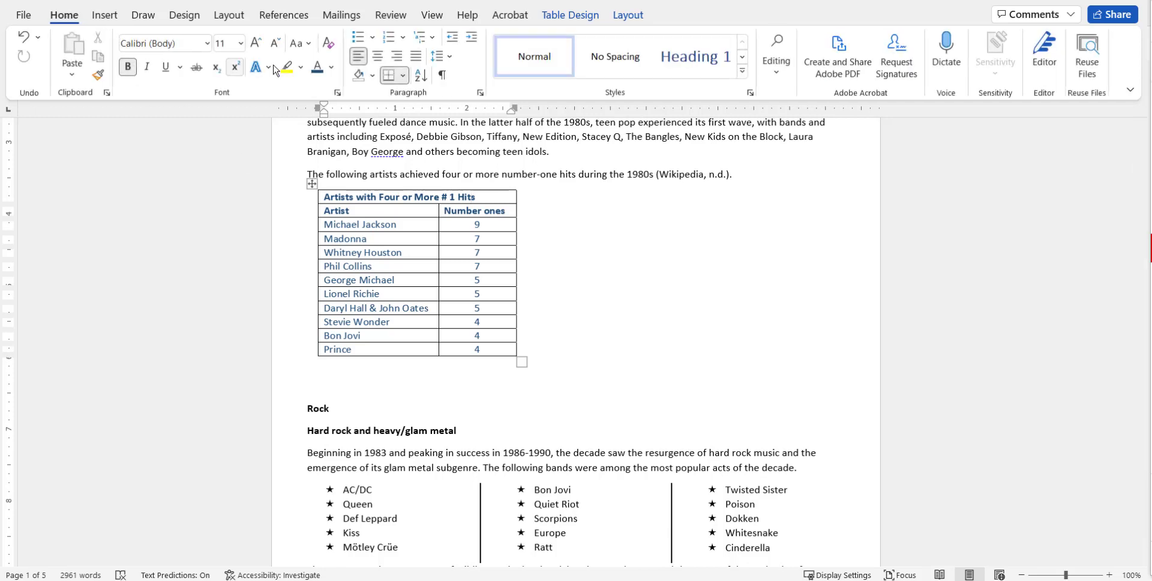
{"action": "left_click", "coordinate": [377, 56]}
{"action": "left_click", "coordinate": [297, 198]}
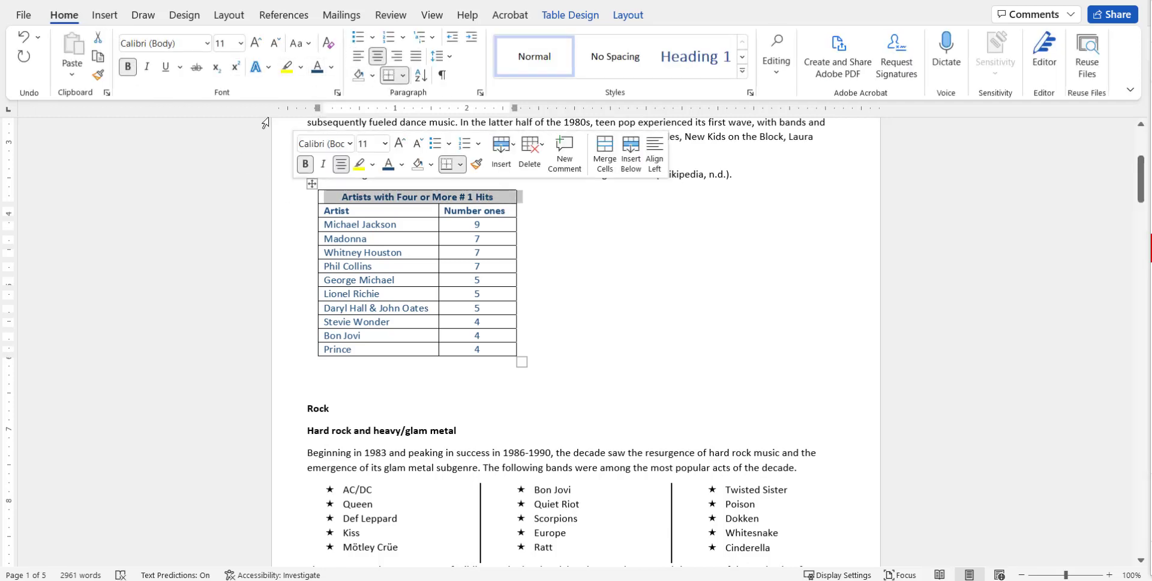
{"action": "left_click", "coordinate": [255, 43]}
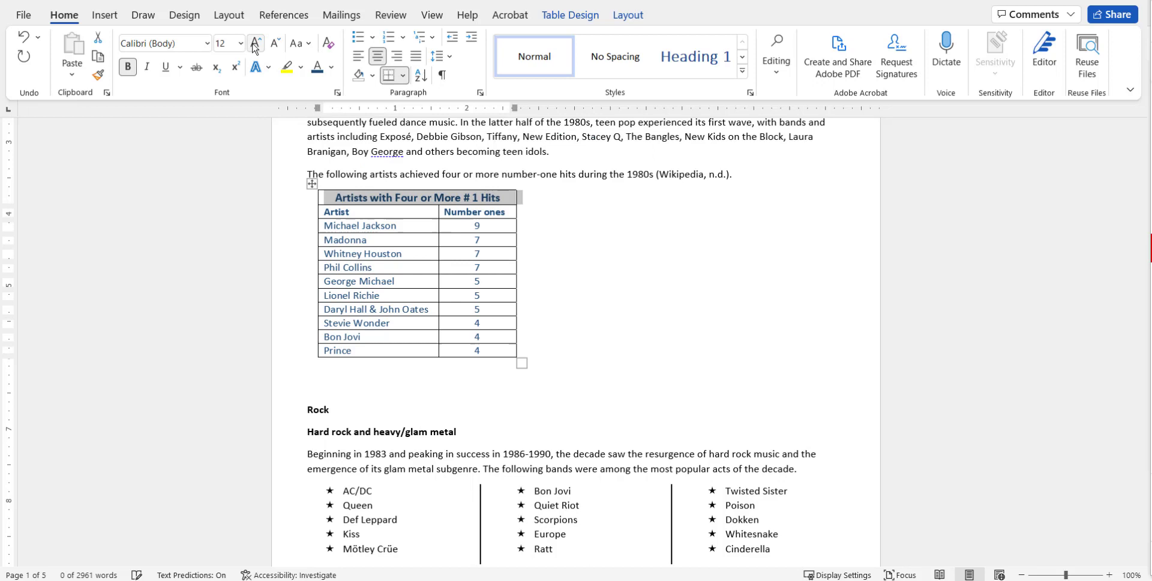
{"action": "left_click", "coordinate": [441, 253]}
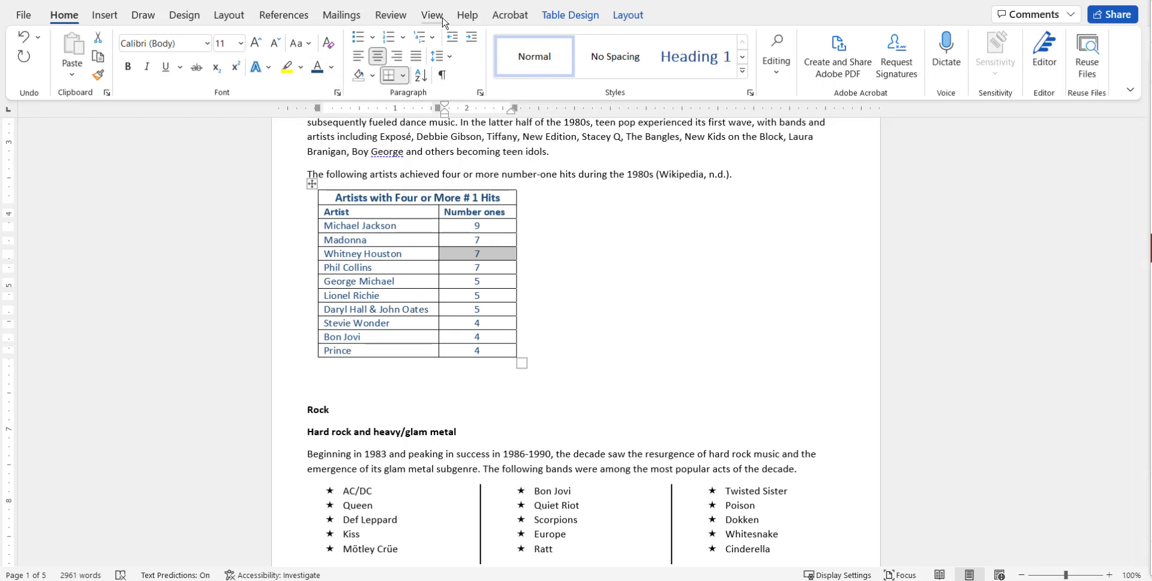
{"action": "left_click", "coordinate": [627, 15]}
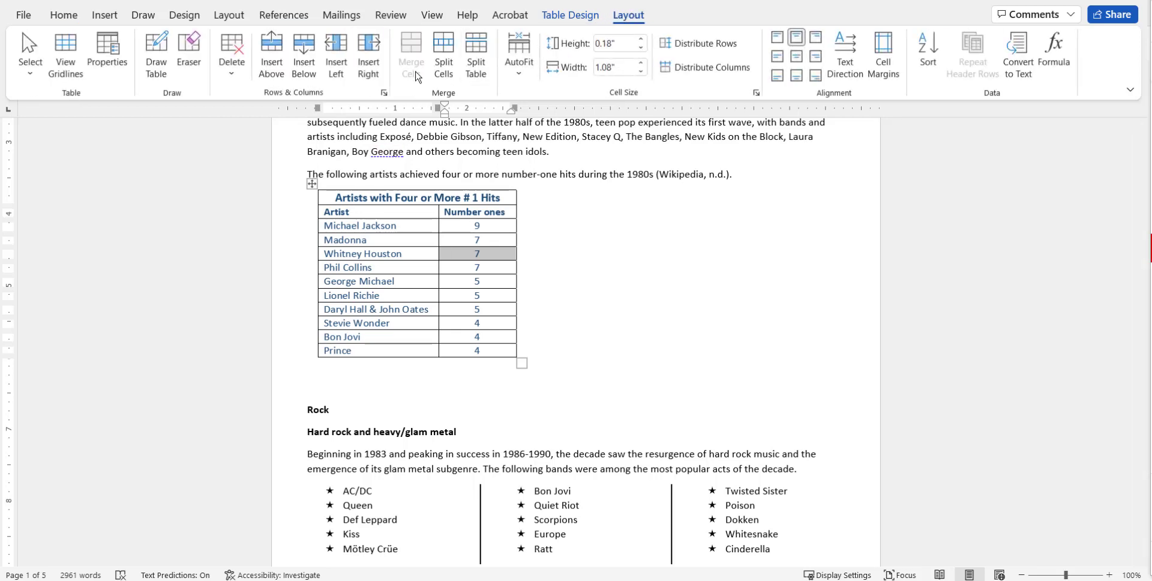
{"action": "left_click", "coordinate": [233, 80]}
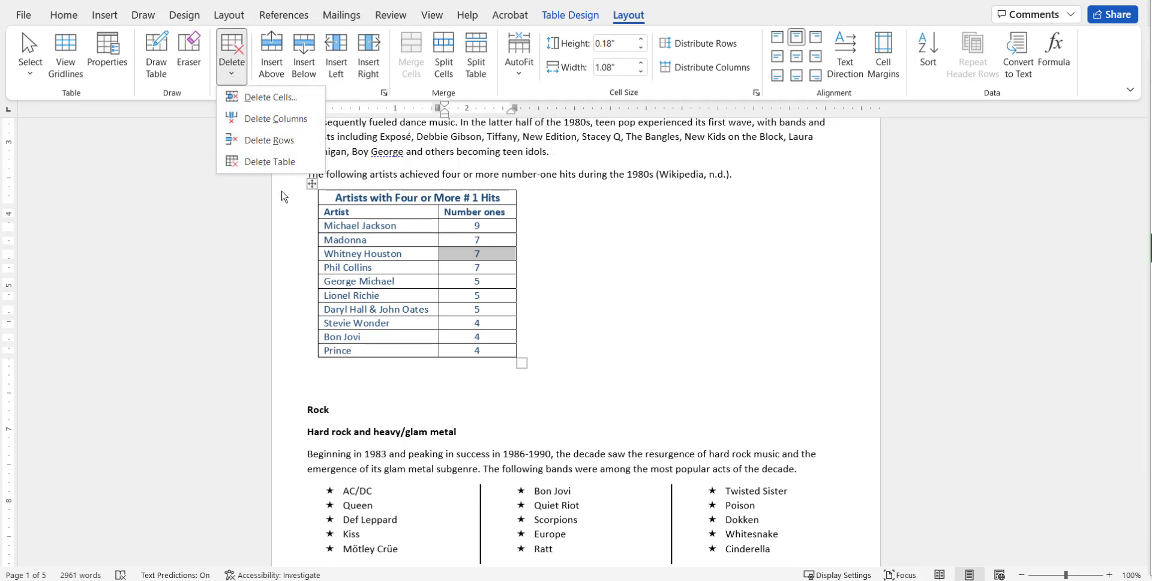
{"action": "left_click", "coordinate": [405, 227]}
{"action": "left_click", "coordinate": [408, 211]}
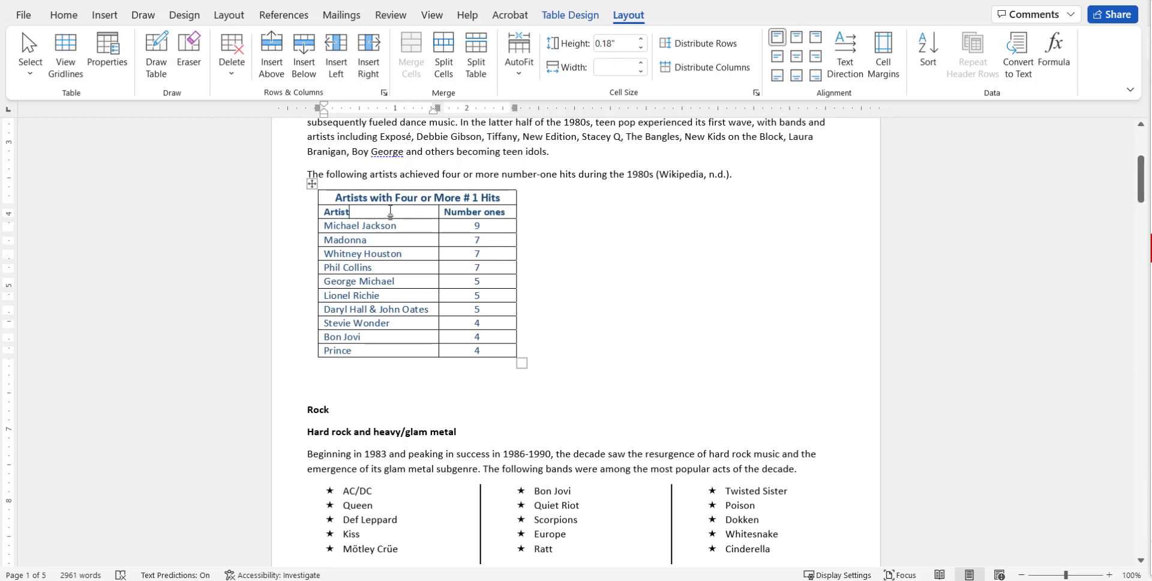
{"action": "left_click", "coordinate": [312, 183]}
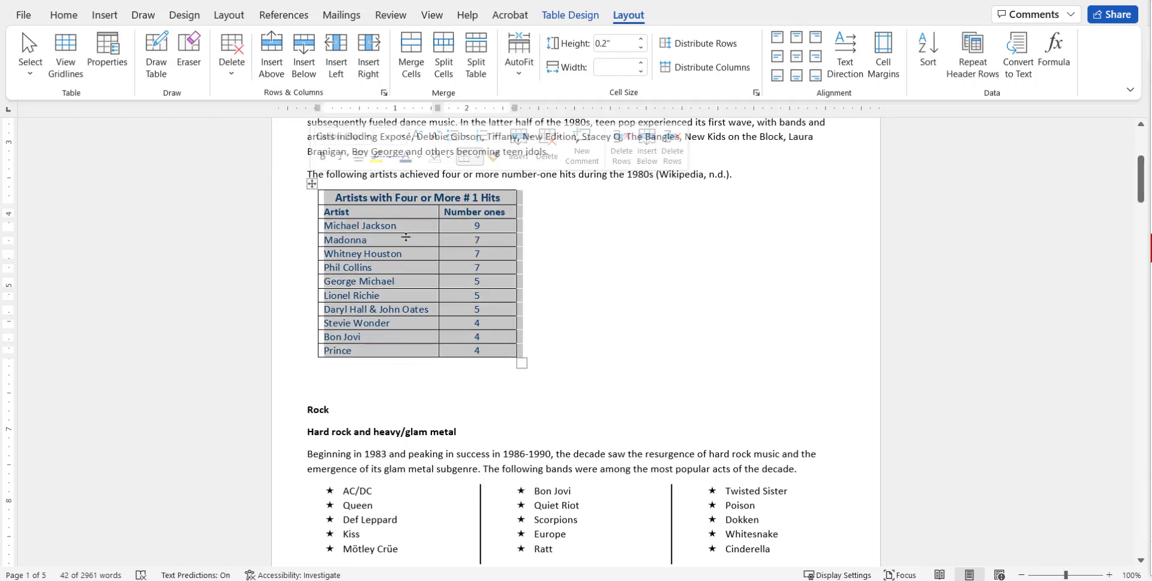
{"action": "left_click", "coordinate": [553, 257]}
{"action": "left_click", "coordinate": [560, 410]}
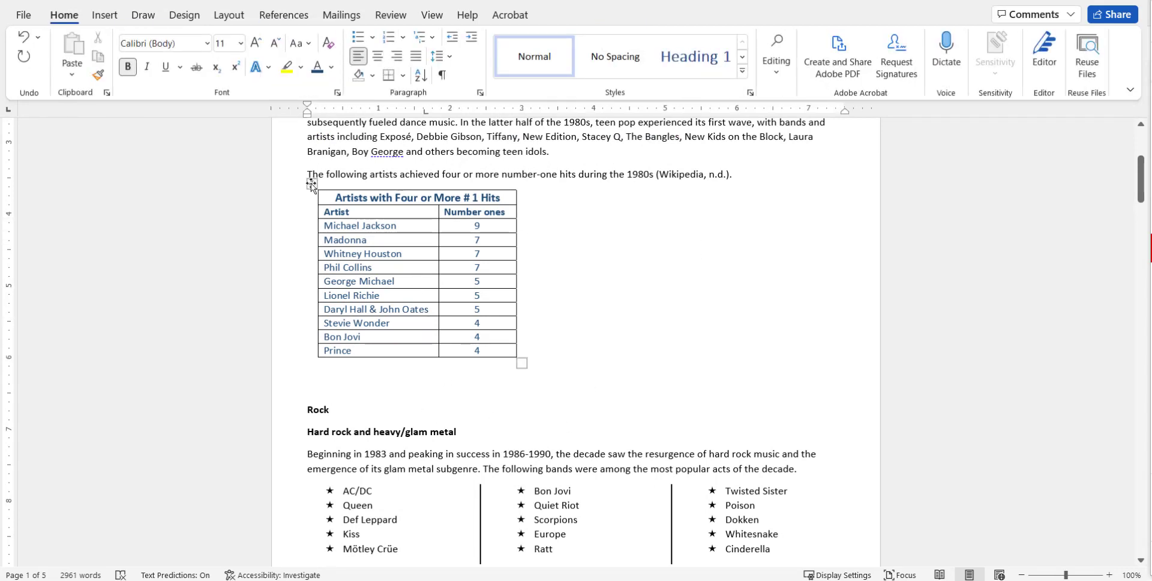
Examine the table, row, column and cell settings in the artist table's properties, and close them without changes.
{"action": "left_click", "coordinate": [311, 184]}
{"action": "right_click", "coordinate": [312, 184]}
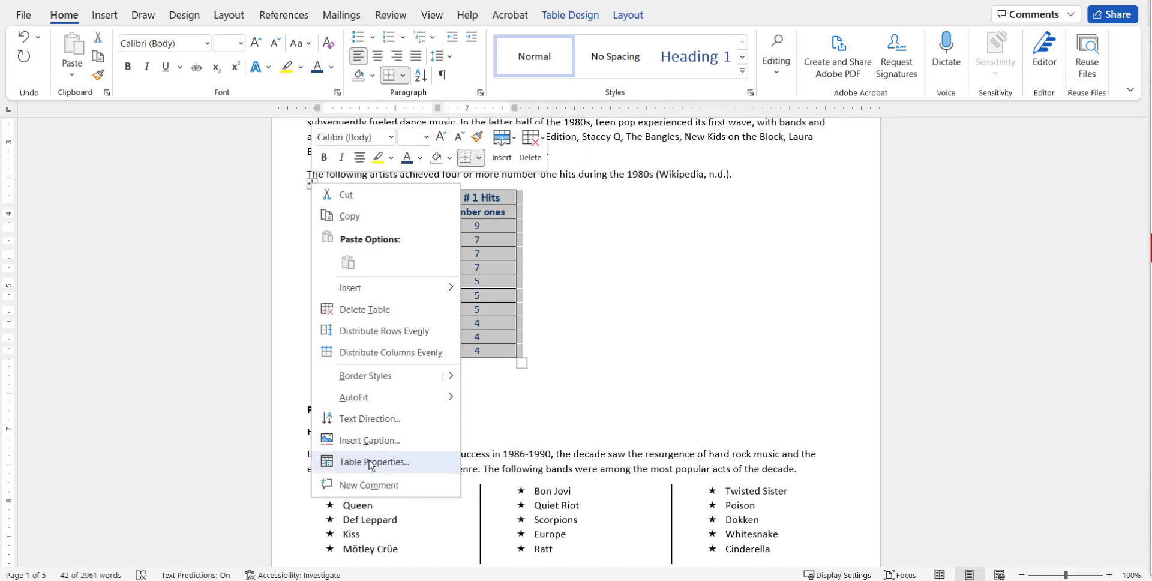
{"action": "left_click", "coordinate": [369, 462]}
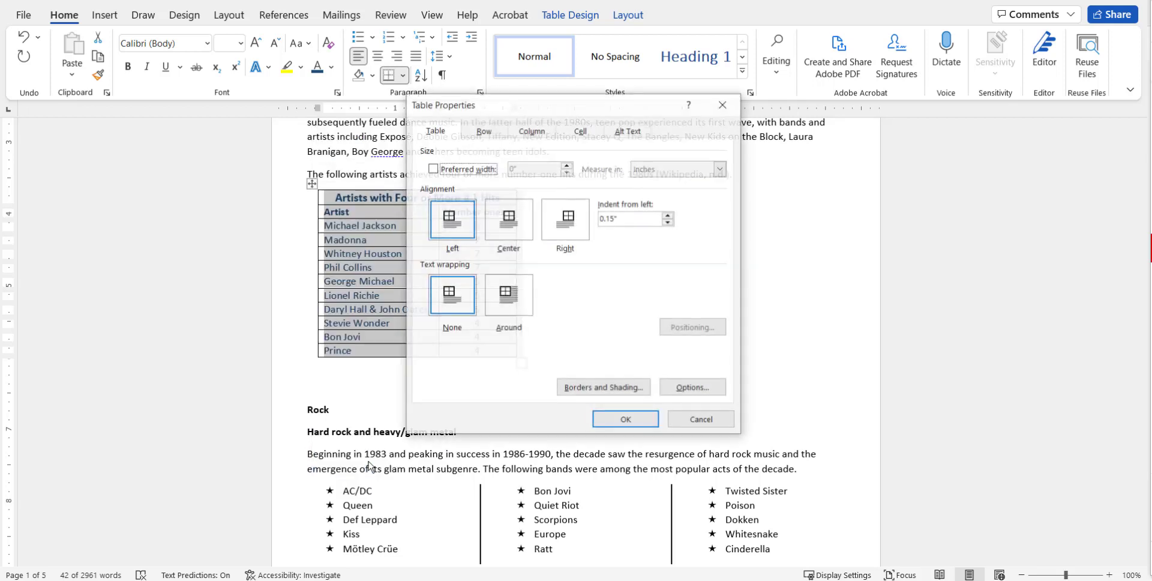
{"action": "left_click", "coordinate": [485, 132]}
{"action": "left_click", "coordinate": [540, 132]}
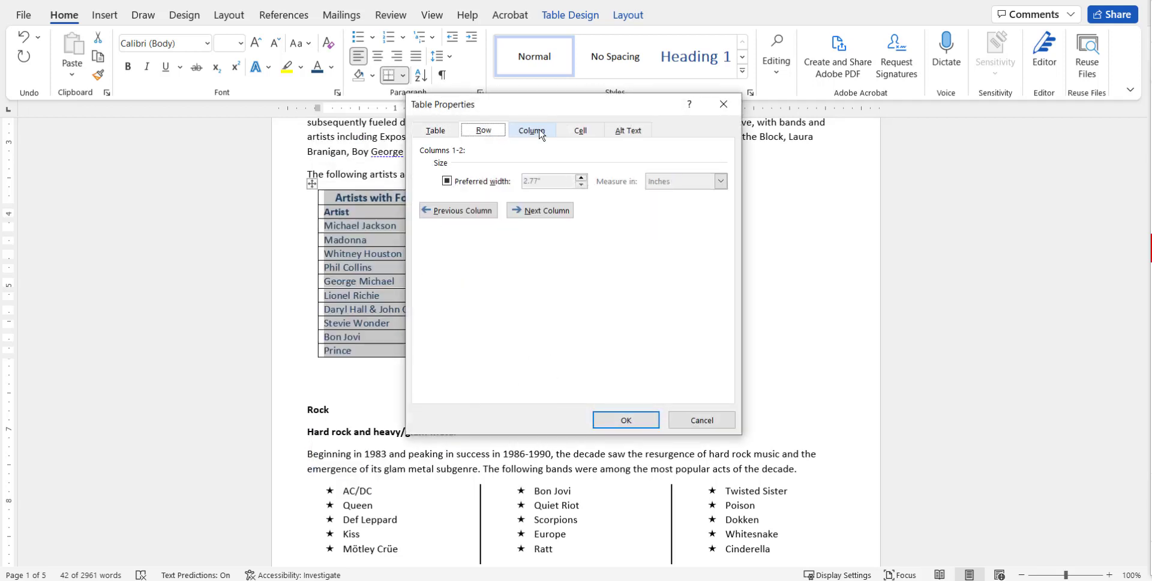
{"action": "left_click", "coordinate": [579, 131]}
{"action": "left_click", "coordinate": [435, 131]}
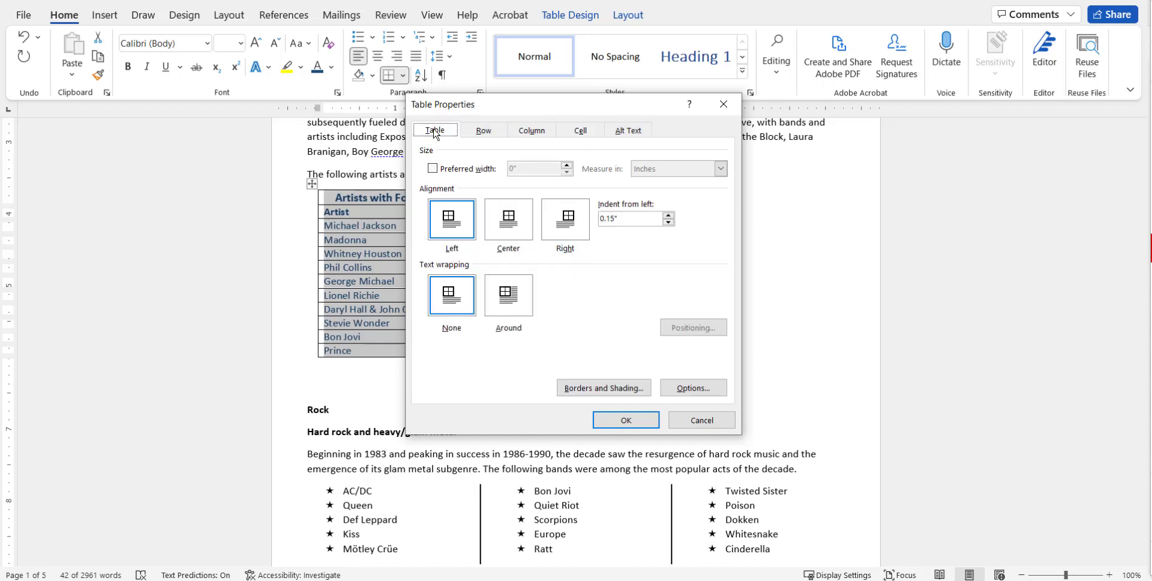
{"action": "left_click", "coordinate": [699, 420]}
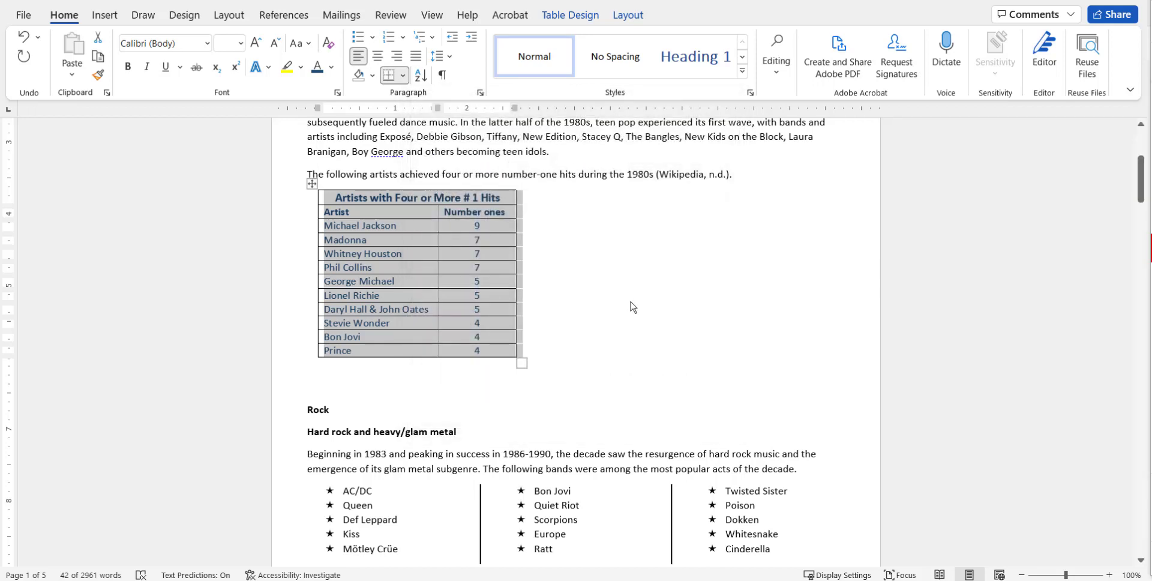
Apply the Grid Table 7 Colorful - Accent 5 style to the whole artist table.
{"action": "left_click", "coordinate": [312, 184]}
{"action": "left_click", "coordinate": [559, 18]}
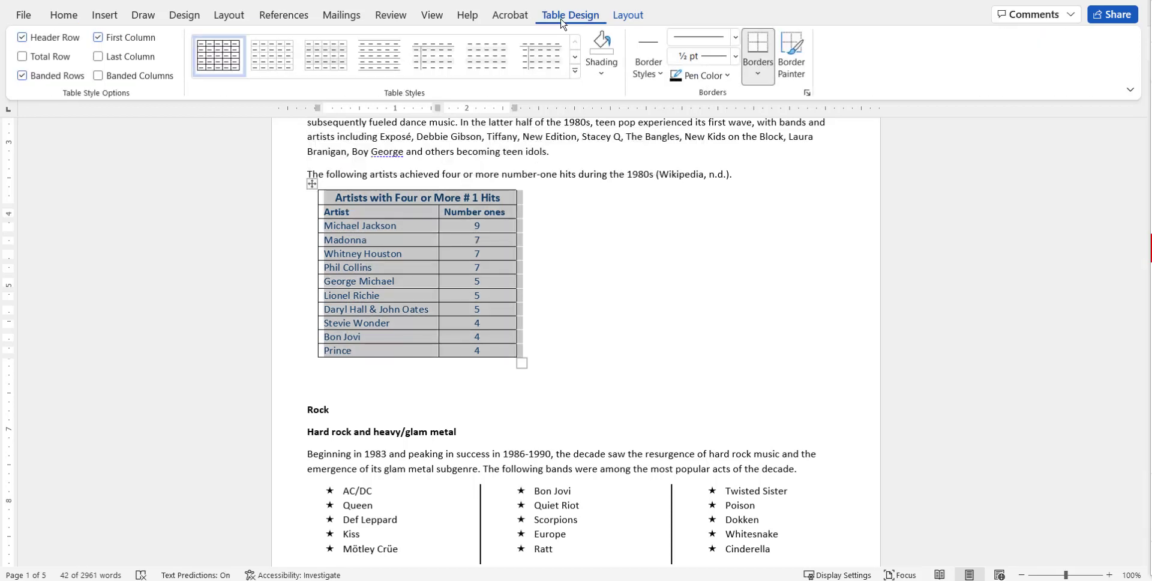
{"action": "left_click", "coordinate": [576, 58]}
{"action": "left_click", "coordinate": [575, 60]}
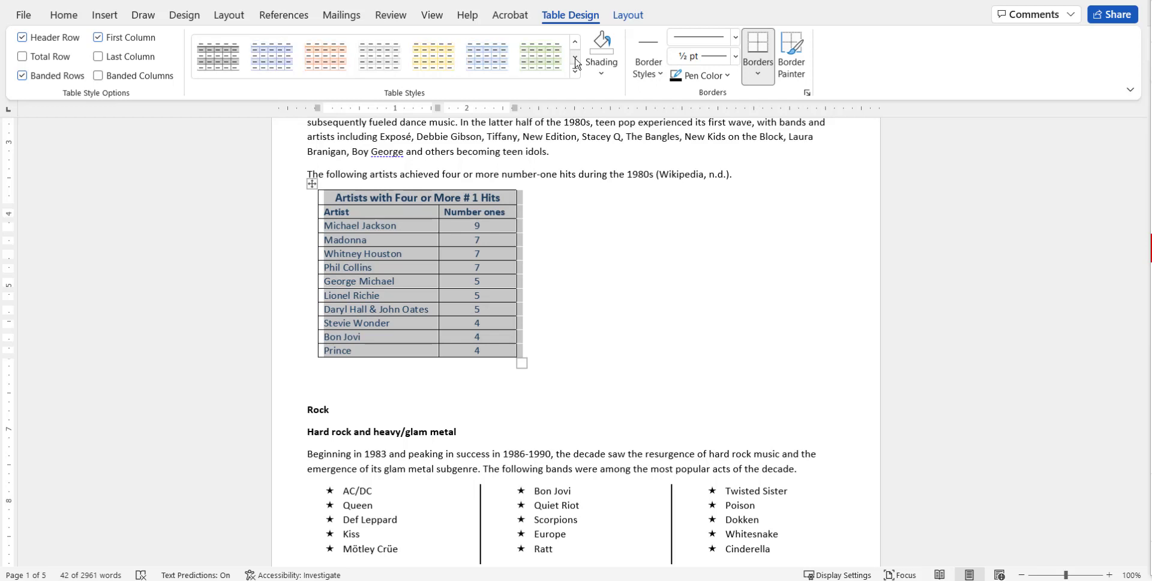
{"action": "left_click", "coordinate": [576, 60]}
{"action": "left_click", "coordinate": [575, 60]}
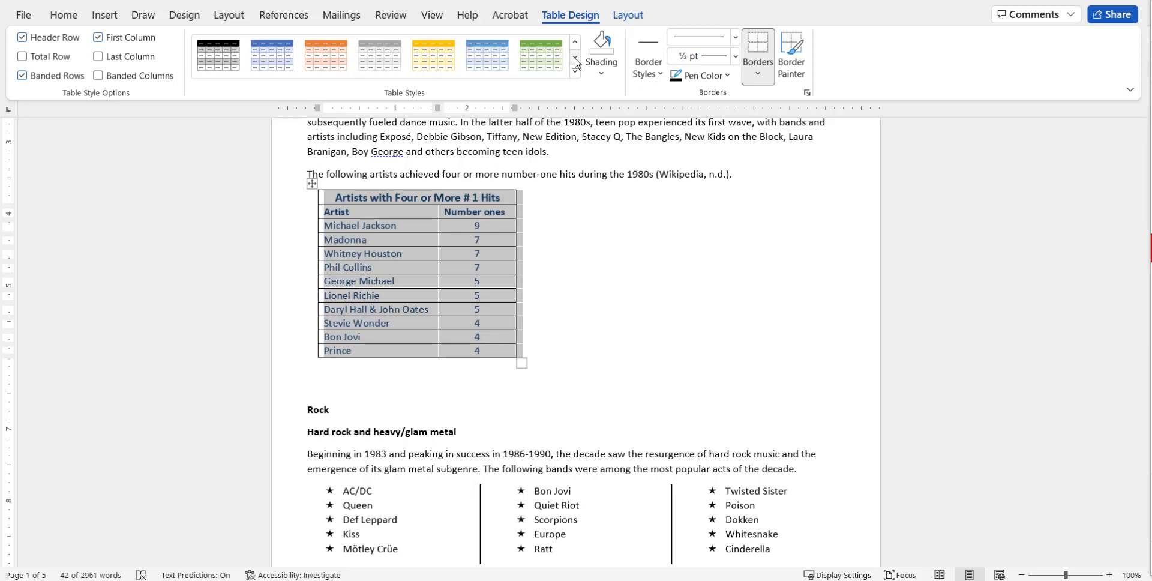
{"action": "left_click", "coordinate": [575, 60]}
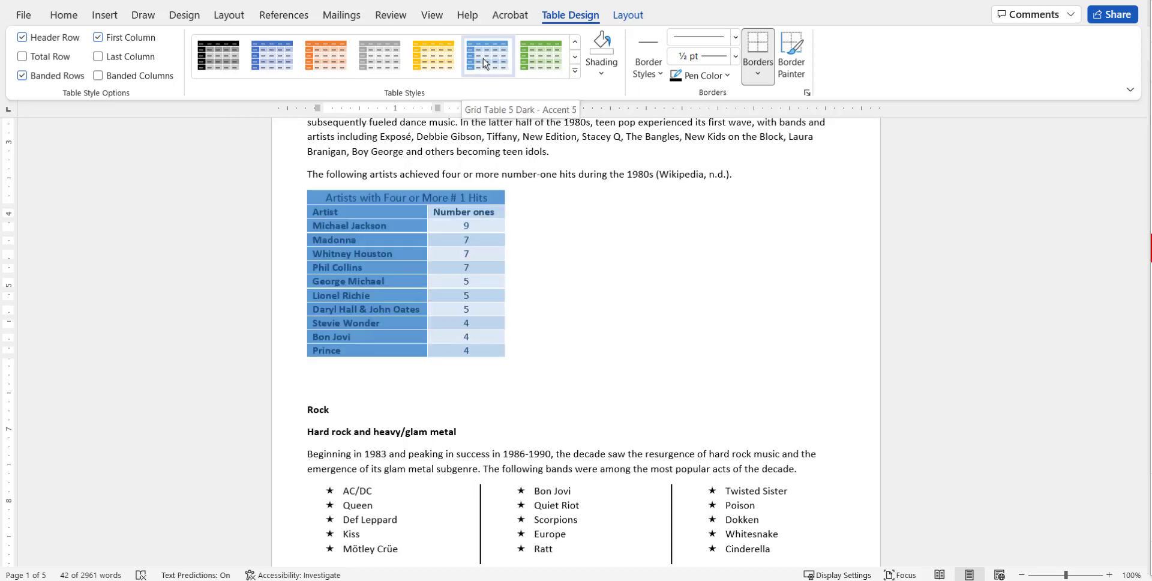
{"action": "left_click", "coordinate": [575, 60]}
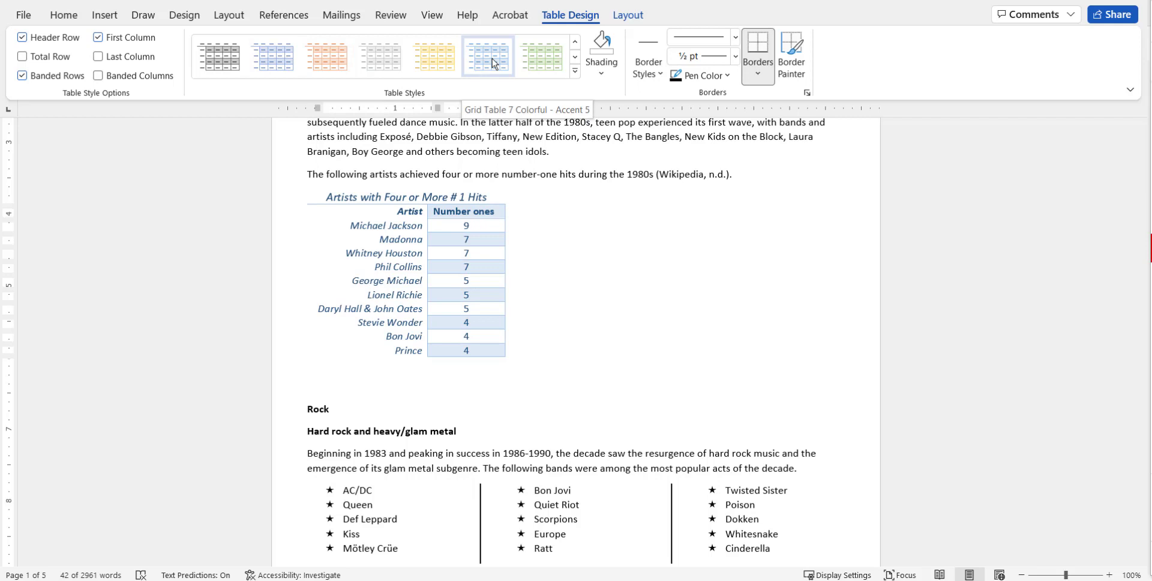
{"action": "left_click", "coordinate": [574, 60]}
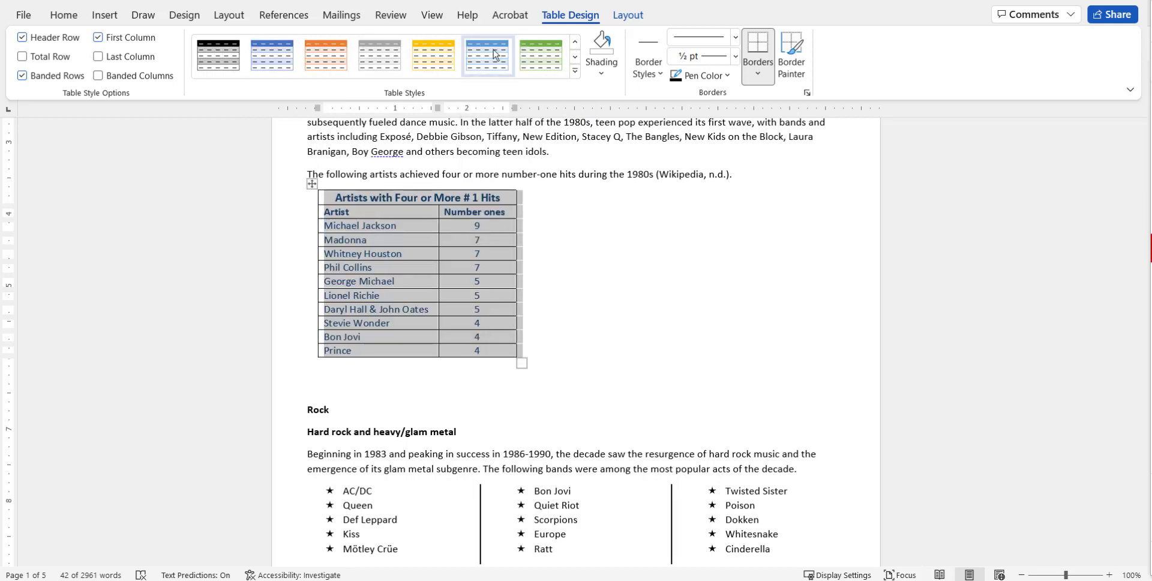
{"action": "left_click", "coordinate": [576, 44]}
{"action": "left_click", "coordinate": [576, 44]}
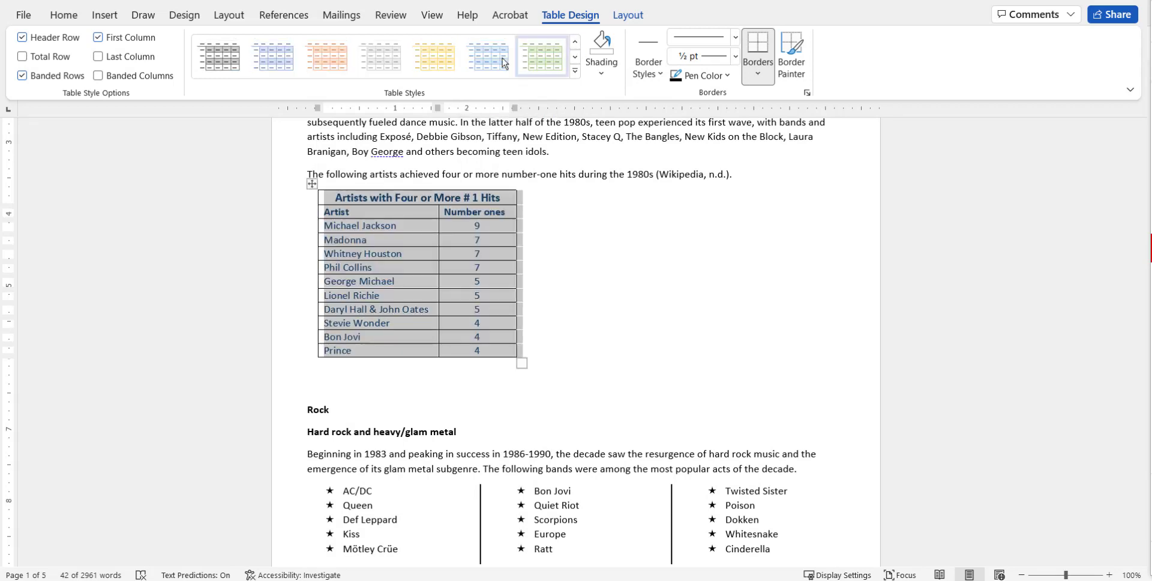
{"action": "left_click", "coordinate": [485, 66]}
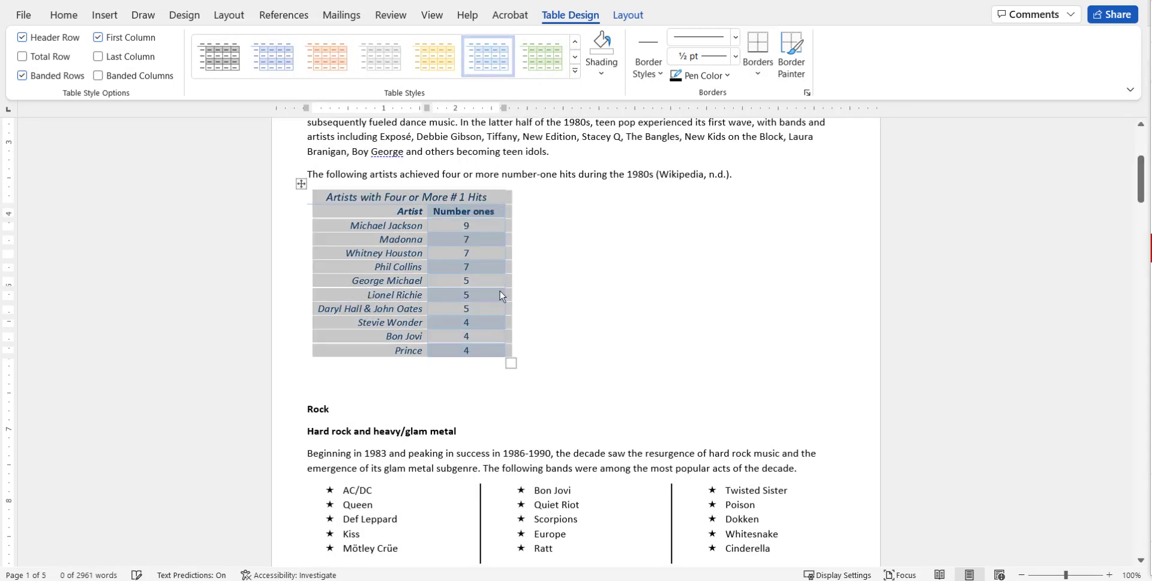
Centre the whole artist table horizontally on the page.
{"action": "left_click", "coordinate": [301, 185]}
{"action": "left_click", "coordinate": [63, 15]}
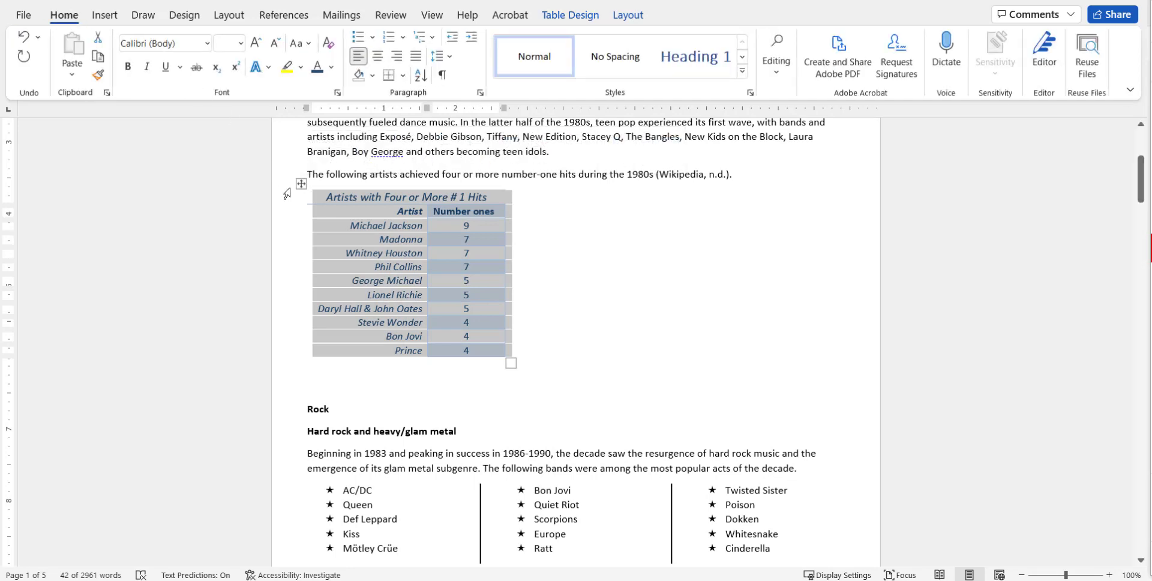
{"action": "left_click", "coordinate": [377, 55]}
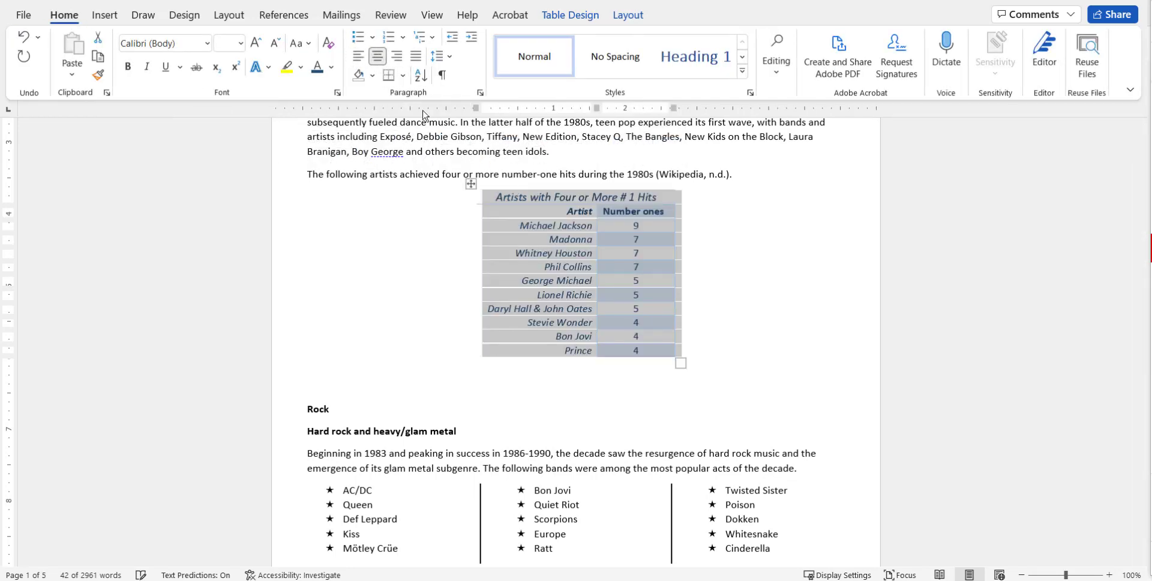
{"action": "left_click", "coordinate": [727, 246]}
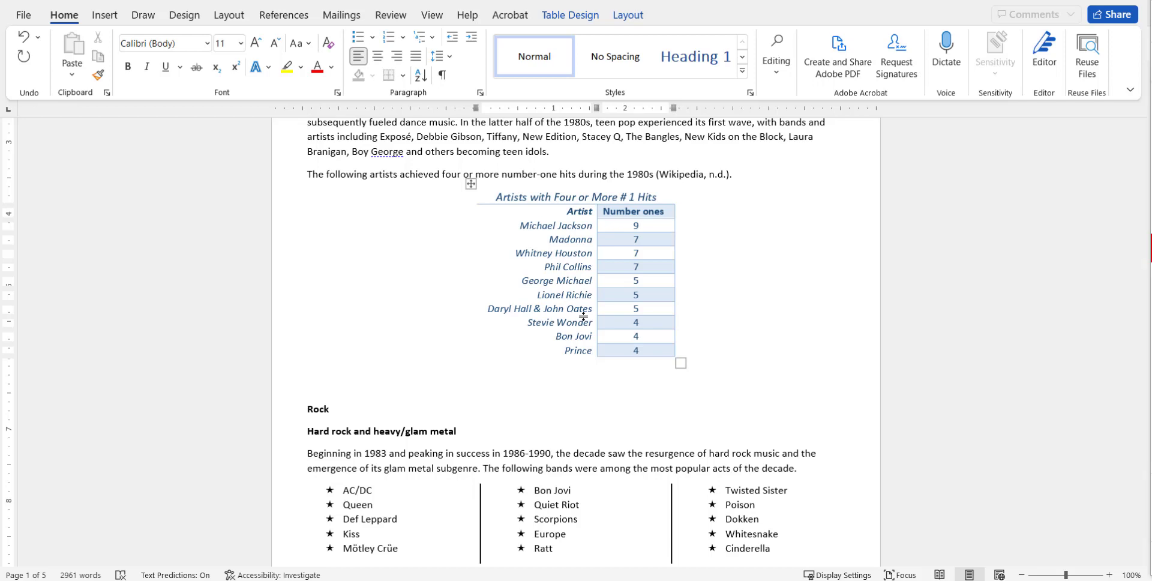
Try converting the whole artist table to text separated with tabs, and undo the conversion.
{"action": "left_click", "coordinate": [470, 185]}
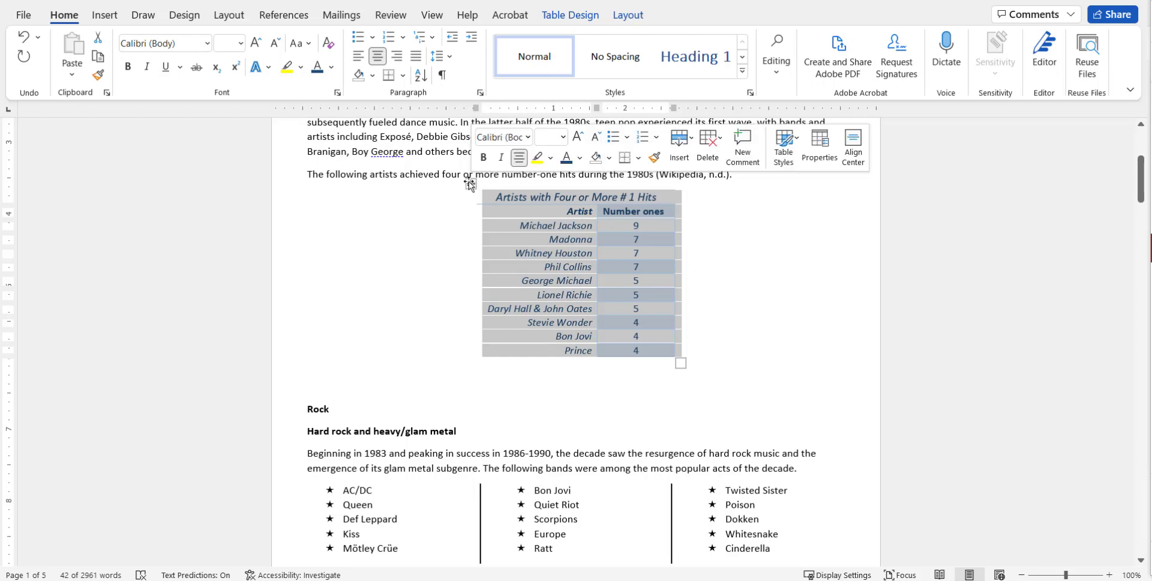
{"action": "left_click", "coordinate": [633, 18]}
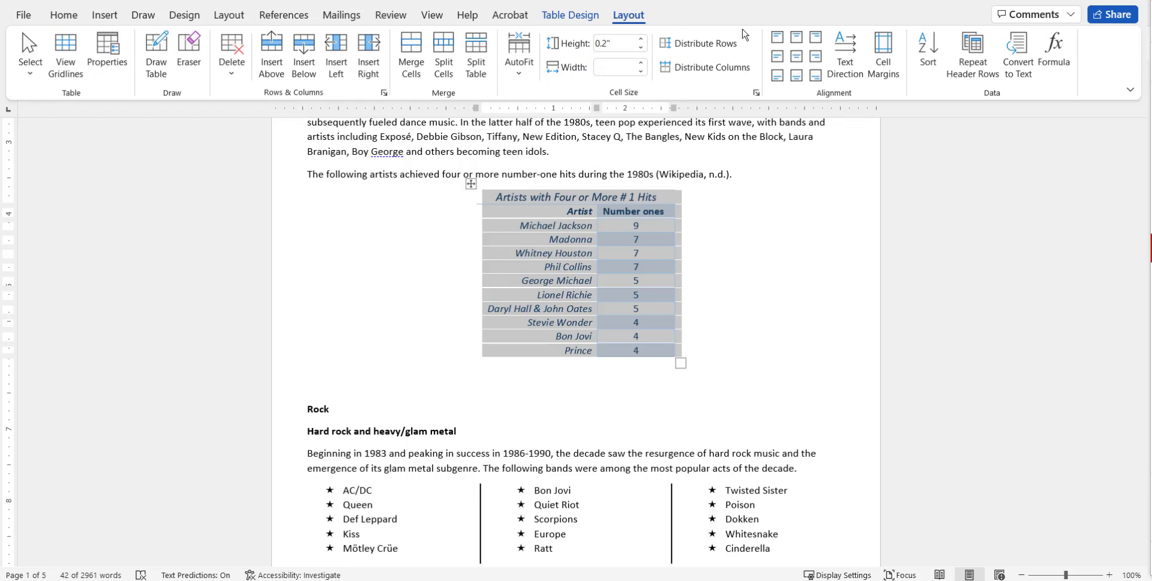
{"action": "left_click", "coordinate": [1026, 80]}
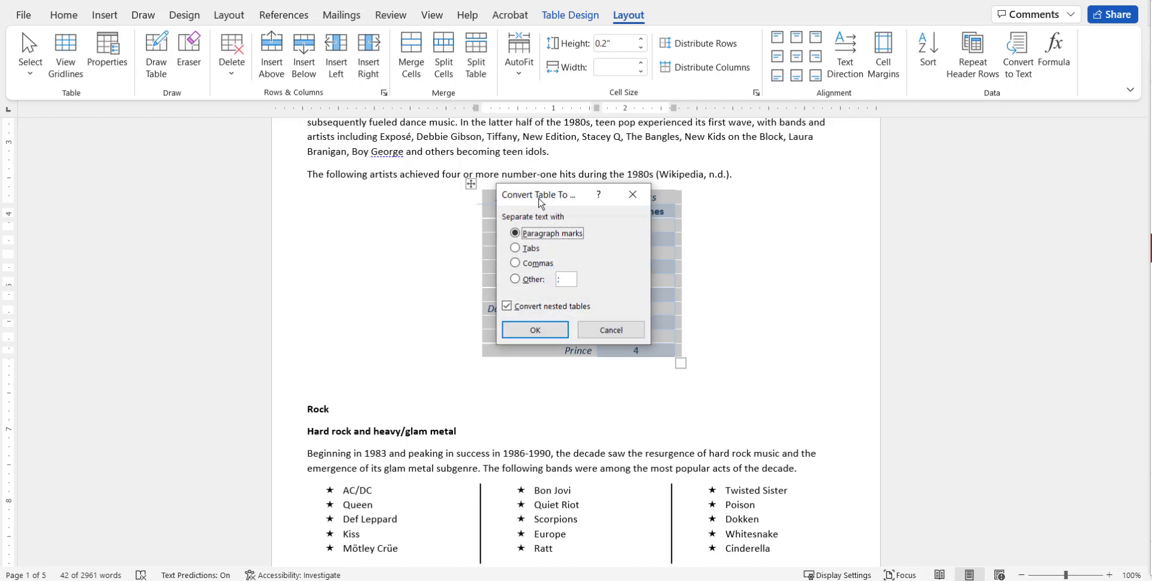
{"action": "left_click_drag", "start_coordinate": [541, 197], "coordinate": [772, 165]}
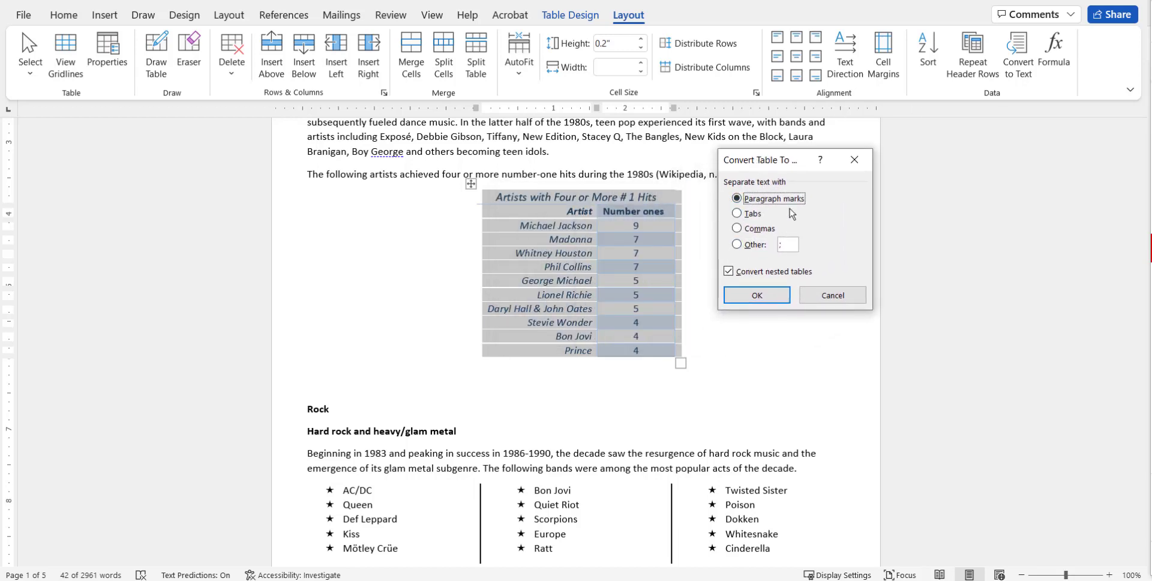
{"action": "left_click", "coordinate": [739, 217]}
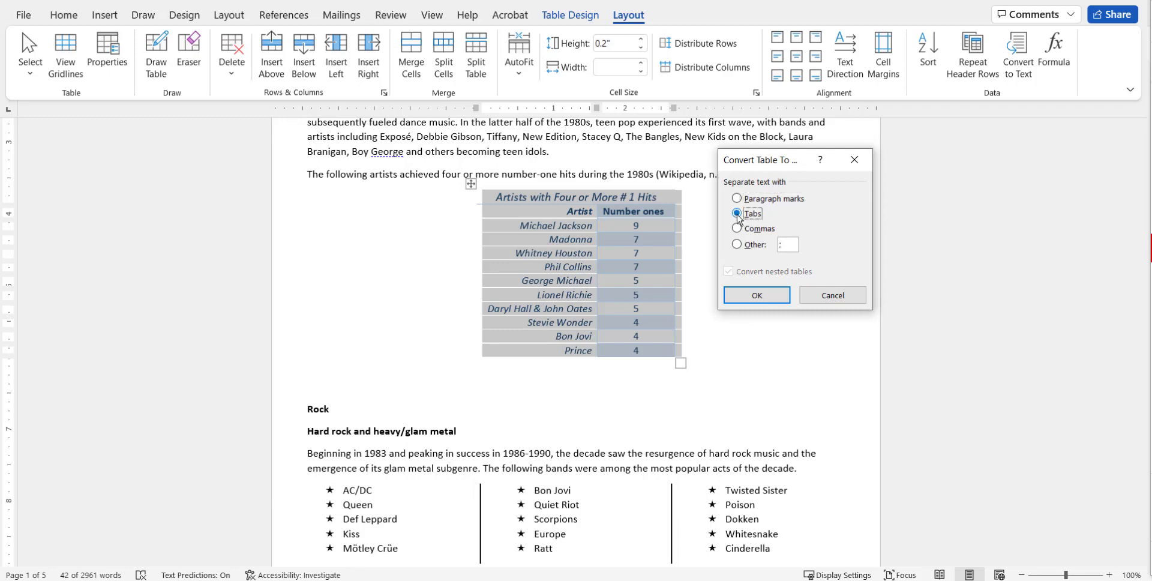
{"action": "left_click", "coordinate": [759, 297]}
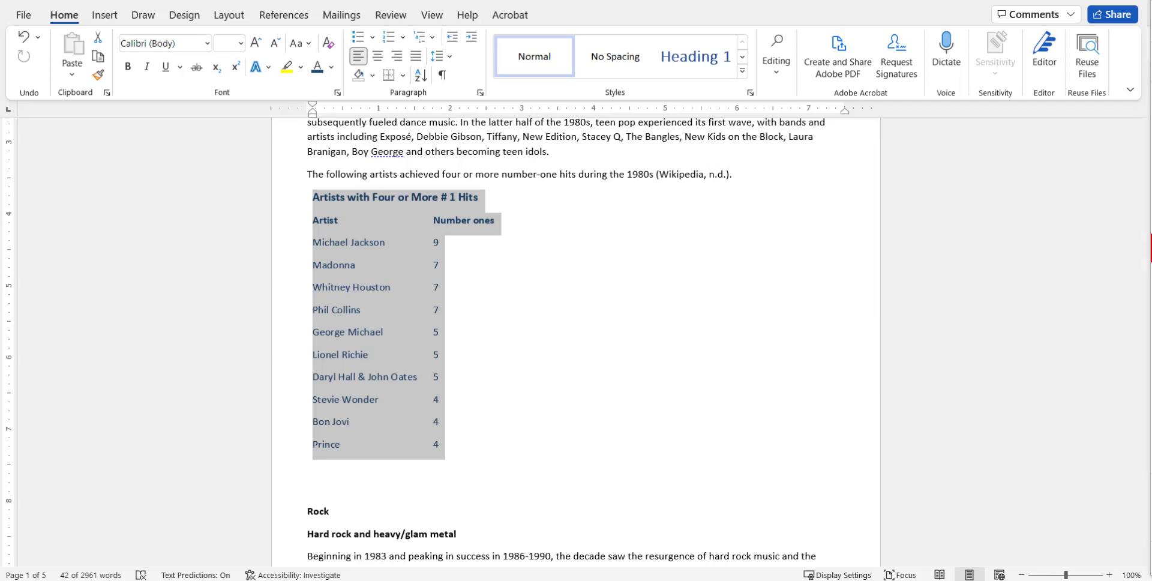
{"action": "key", "text": "ctrl+z"}
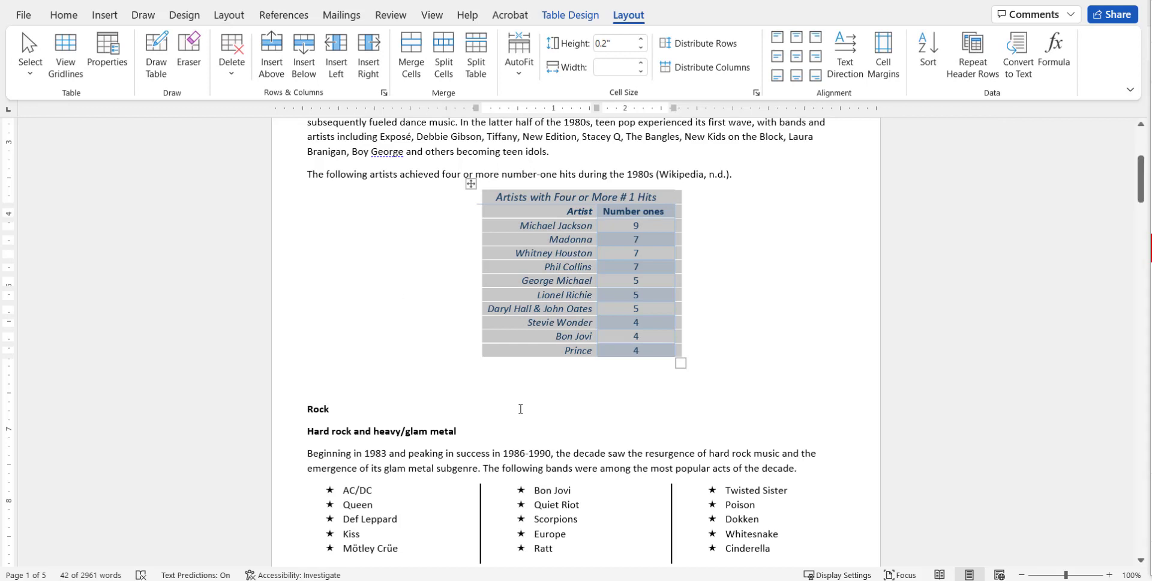